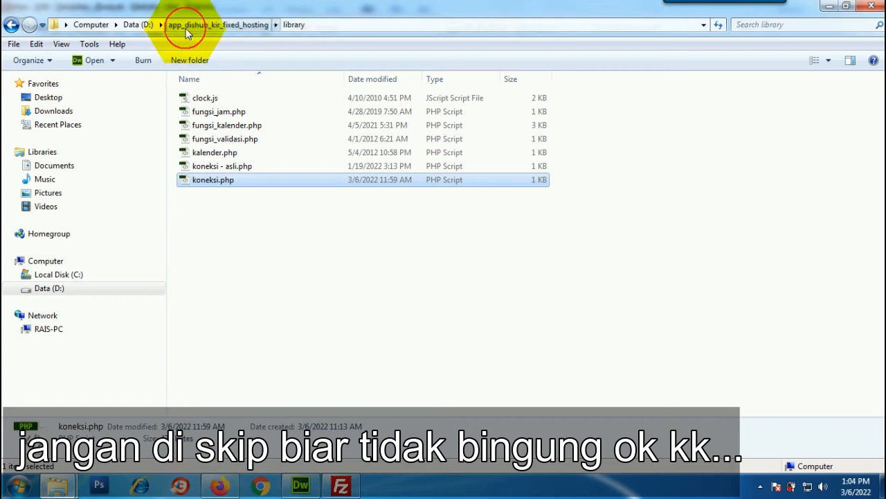
- Locate koneksi.php and koneksi - asli.php in the library folder of app_dishub_kir_fixed_hosting
click(199, 212)
double_click(199, 211)
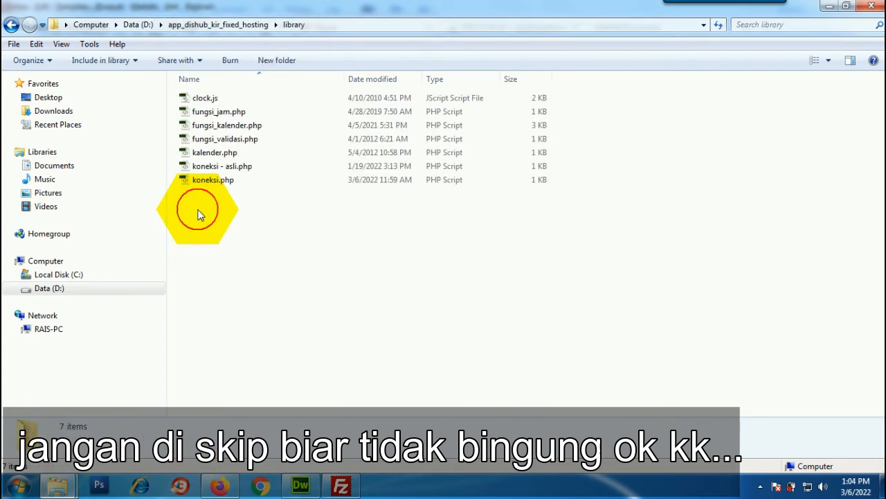
click(199, 181)
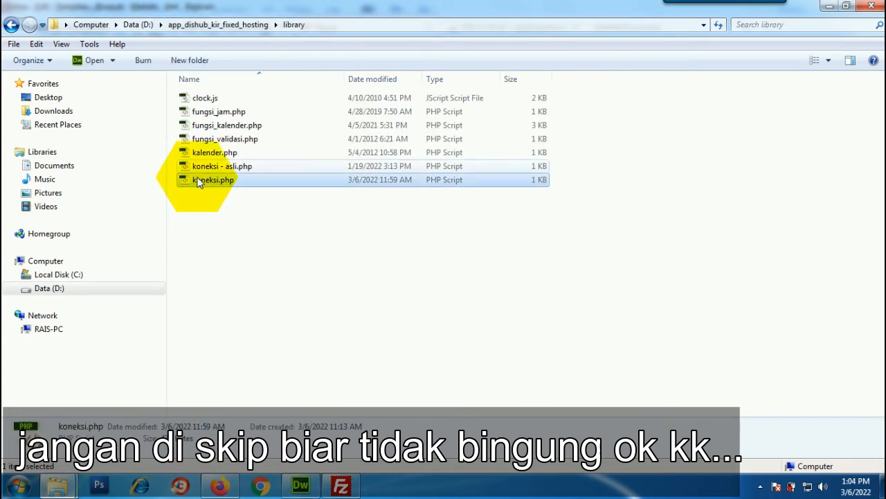
click(201, 167)
click(205, 185)
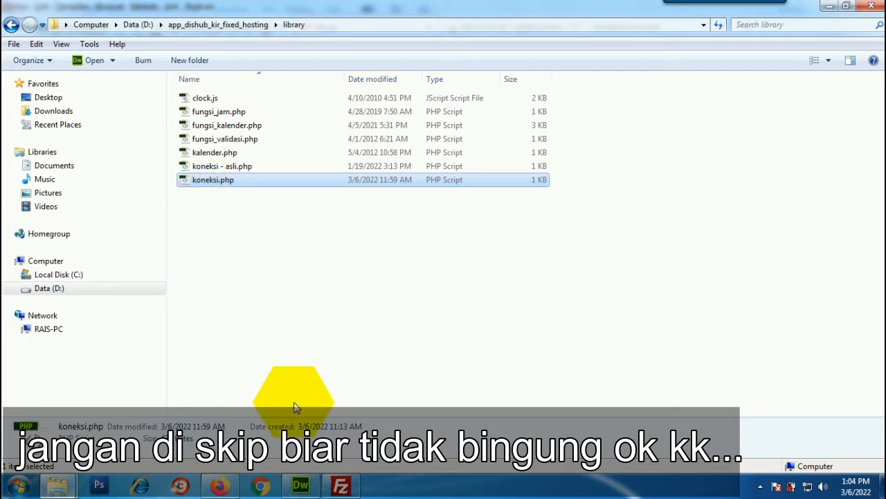
- Switch to Dreamweaver to examine the connection variables in koneksi.php, and compare them with the hosting's current MySQL database details in Firefox
click(300, 485)
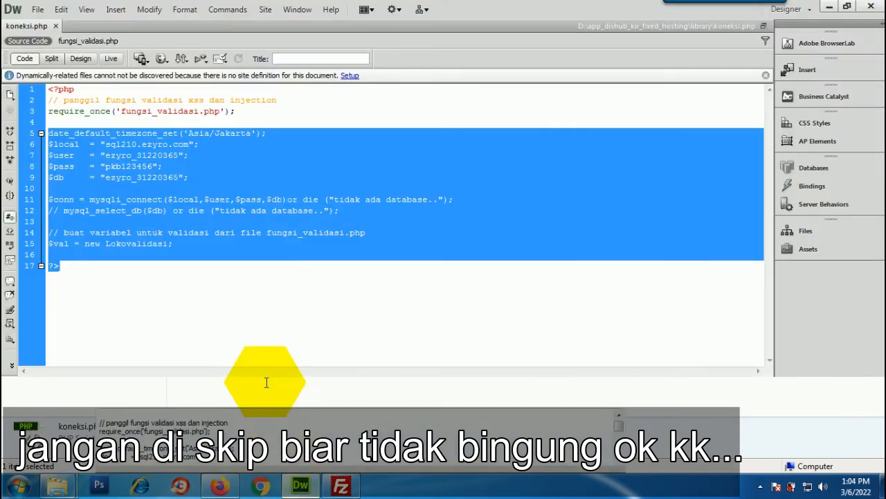
click(220, 327)
drag(39, 144, 32, 178)
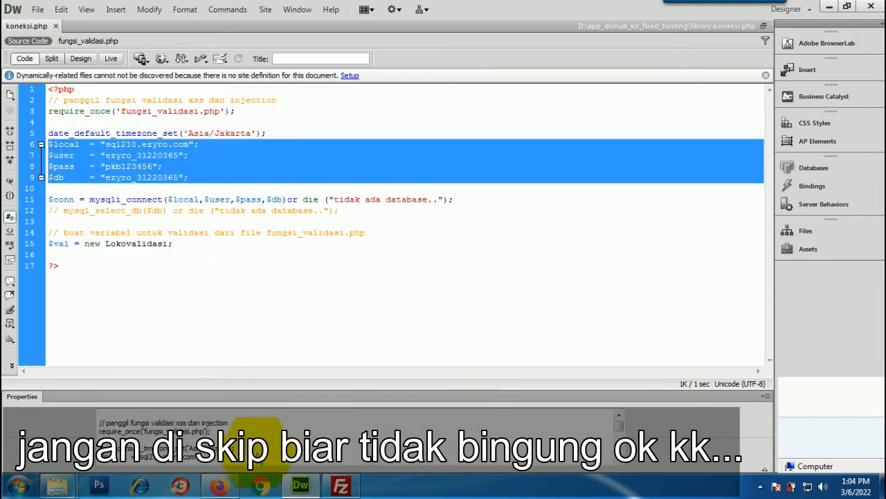
click(219, 486)
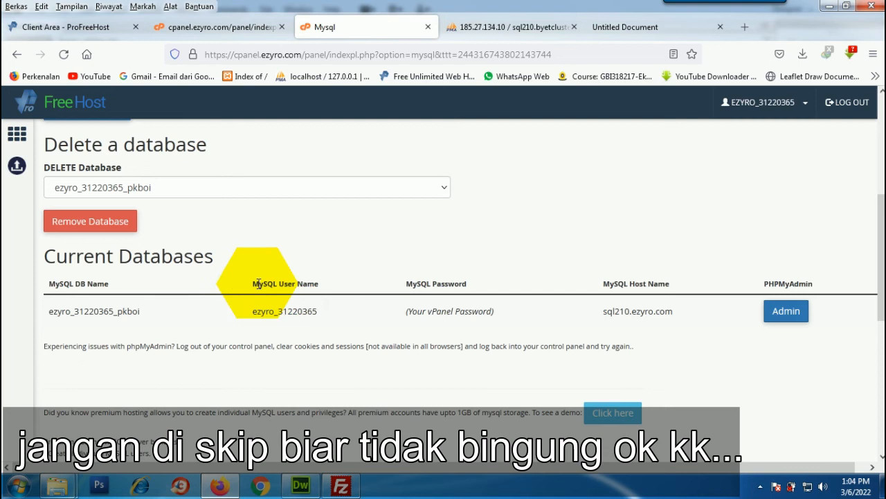
drag(43, 311, 694, 319)
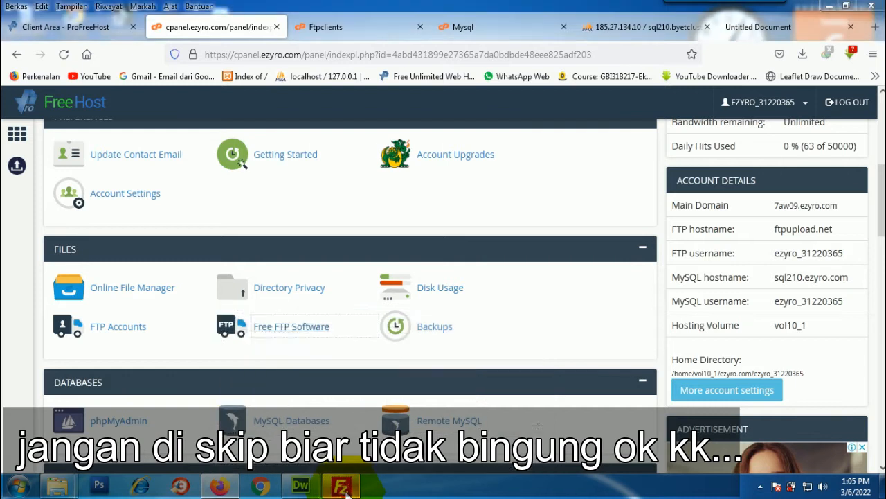
- Switch to FileZilla and examine the FTP host, username and password fields and the remote htdocs folder
click(340, 485)
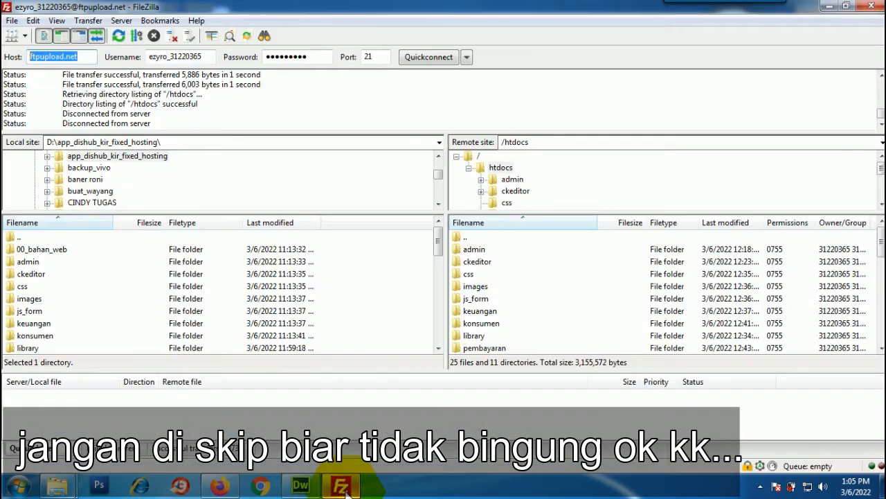
click(205, 58)
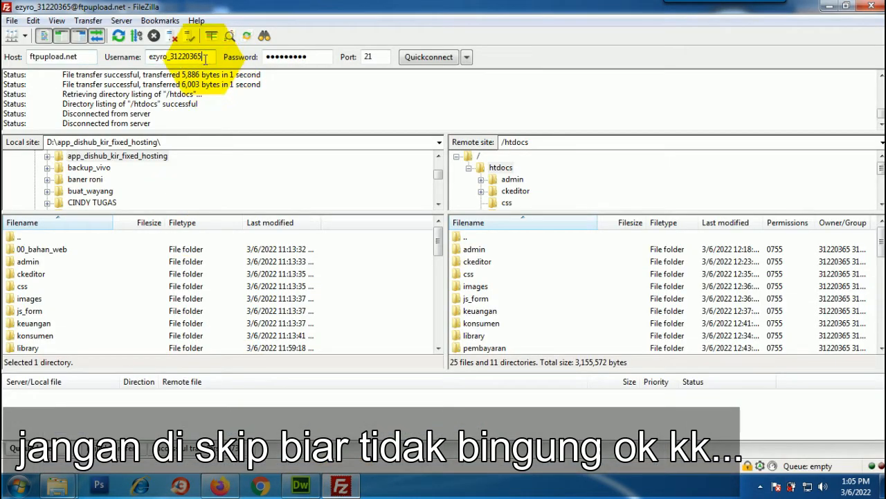
click(307, 56)
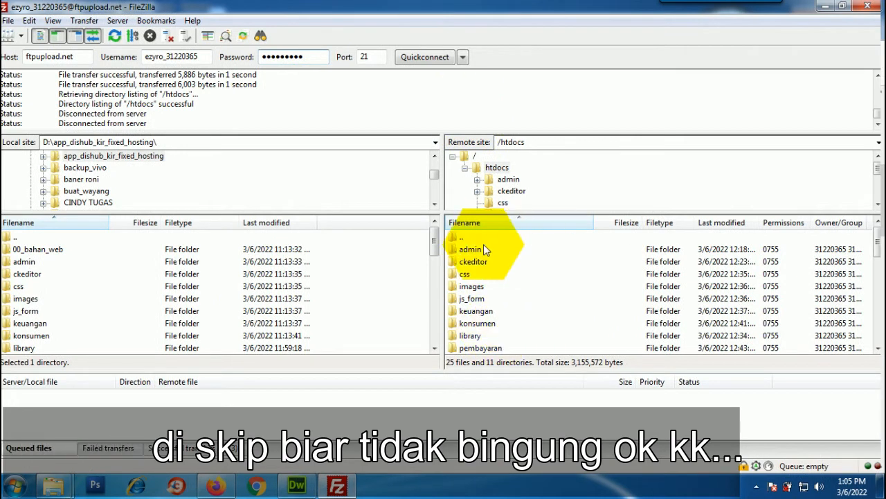
click(493, 168)
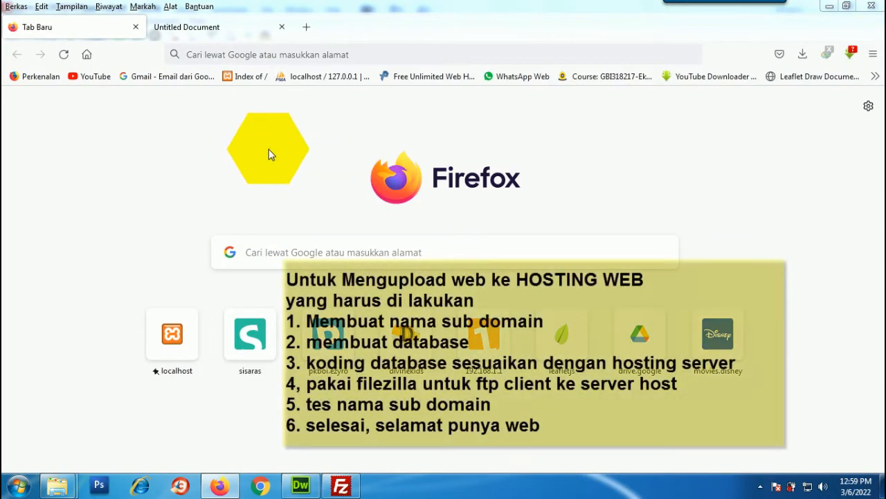
- Open profreehost.com in Firefox
click(250, 55)
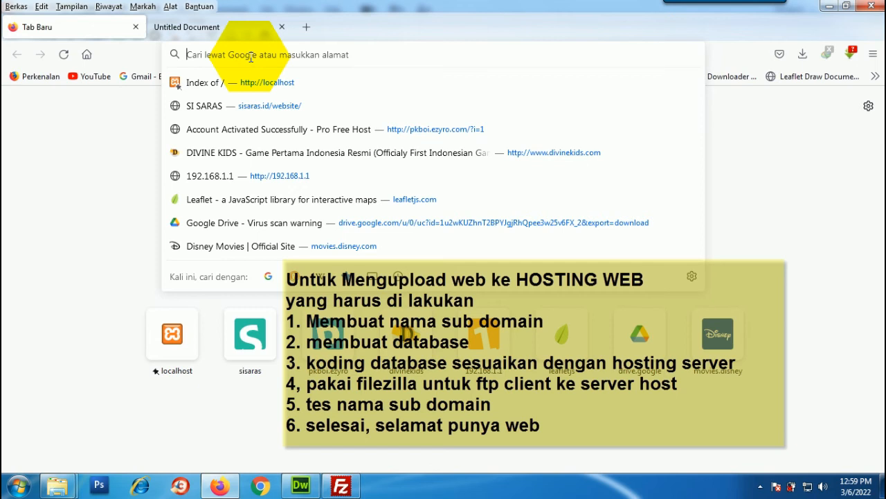
text(profreehost.com/)
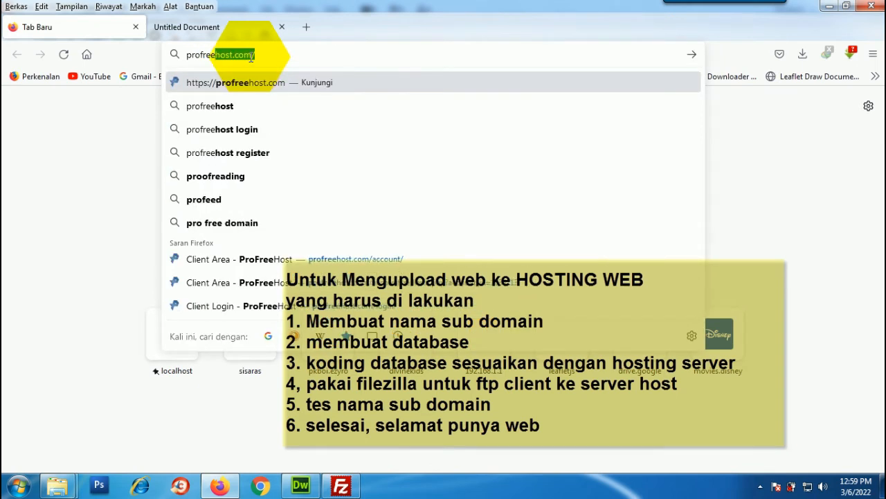
key(Return)
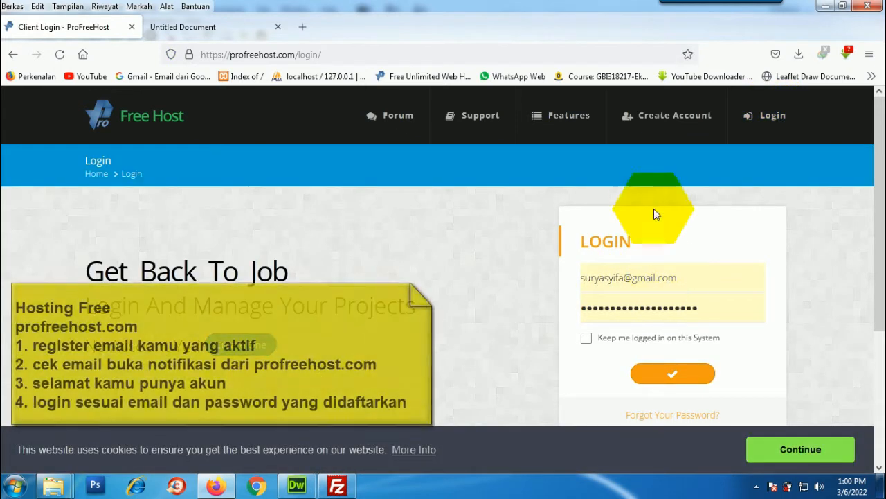
- Open the Create Account page and look over its registration fields for e-mail and password
click(664, 122)
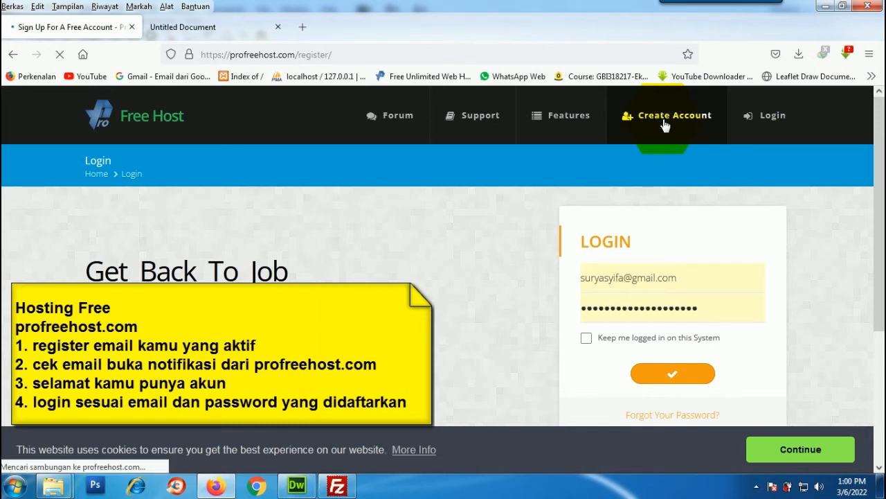
drag(686, 276, 553, 286)
click(570, 328)
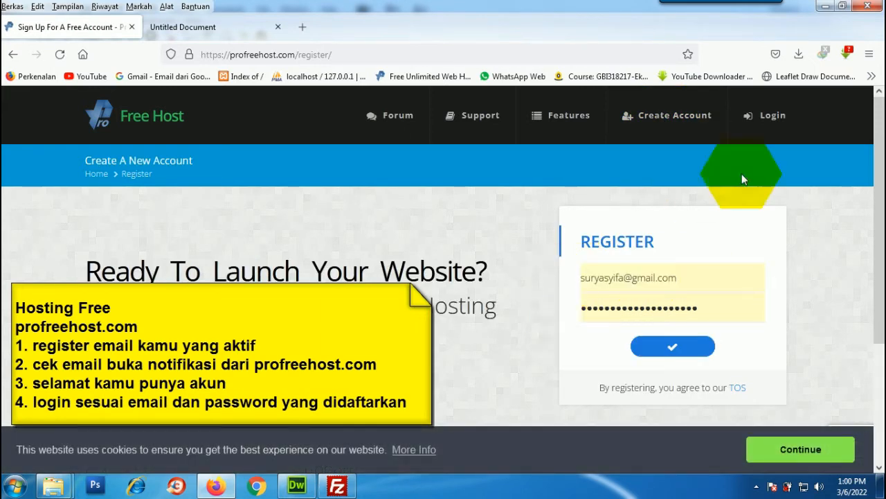
- Go back to the login page and log in to the client area with the saved e-mail and password
click(768, 118)
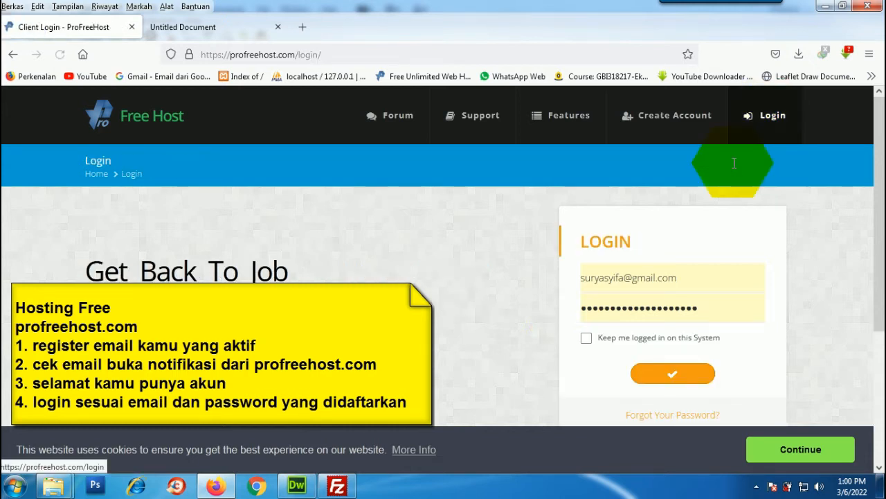
click(654, 374)
click(664, 376)
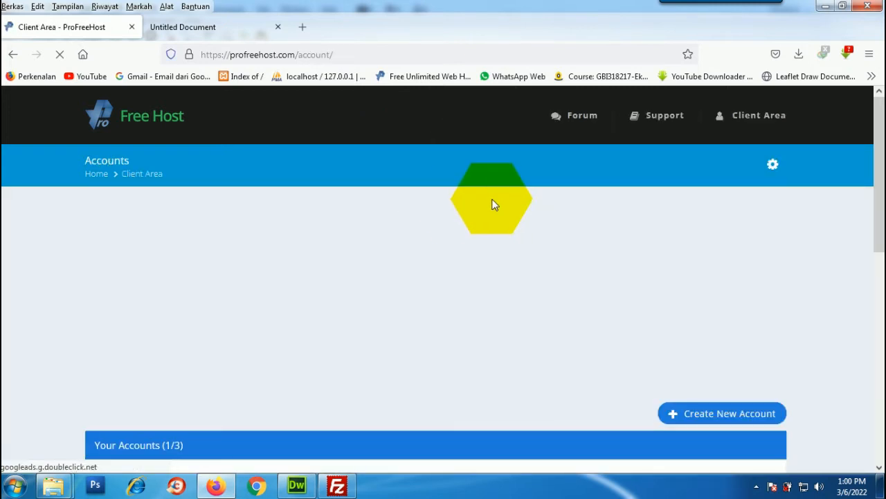
- Examine the existing hosting account pkboi.ezyro.com in the client area's accounts list
scroll(513, 181, down, 4)
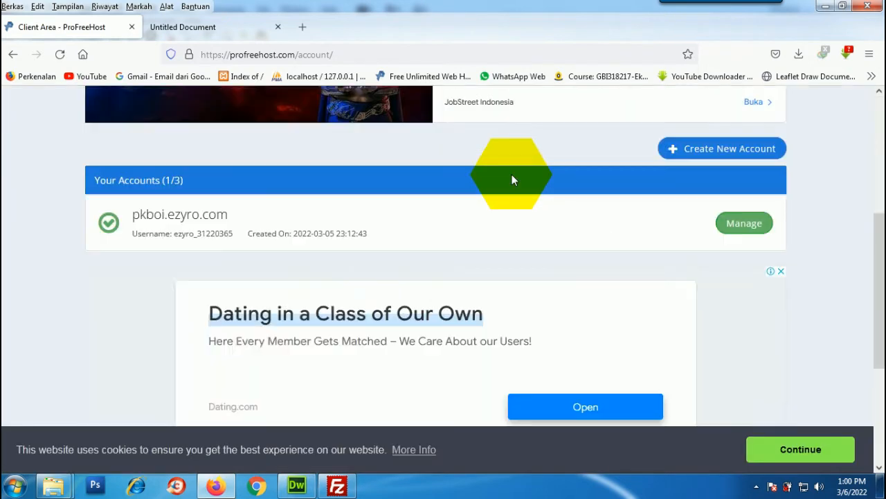
scroll(512, 180, down, 2)
scroll(512, 180, up, 2)
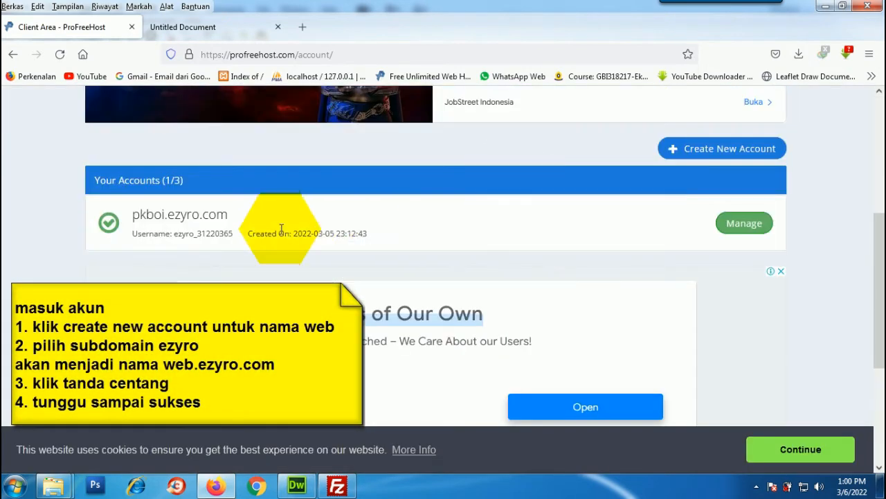
drag(133, 216, 277, 213)
click(470, 231)
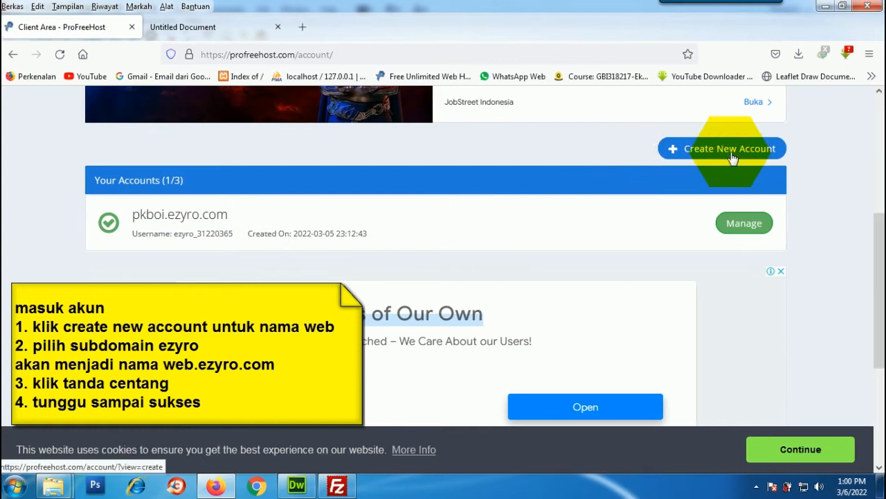
- Open the form for creating a new account, dismissing the advertisement, and choose ezyro.com as the free domain
click(737, 154)
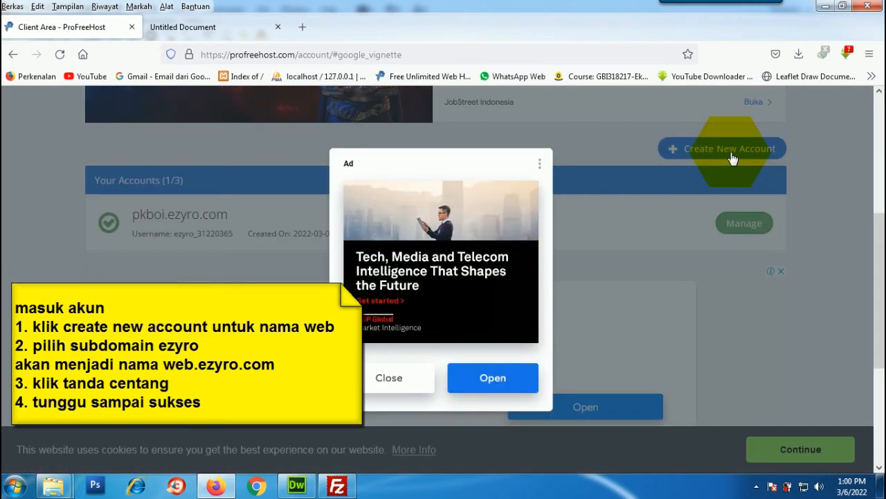
click(382, 380)
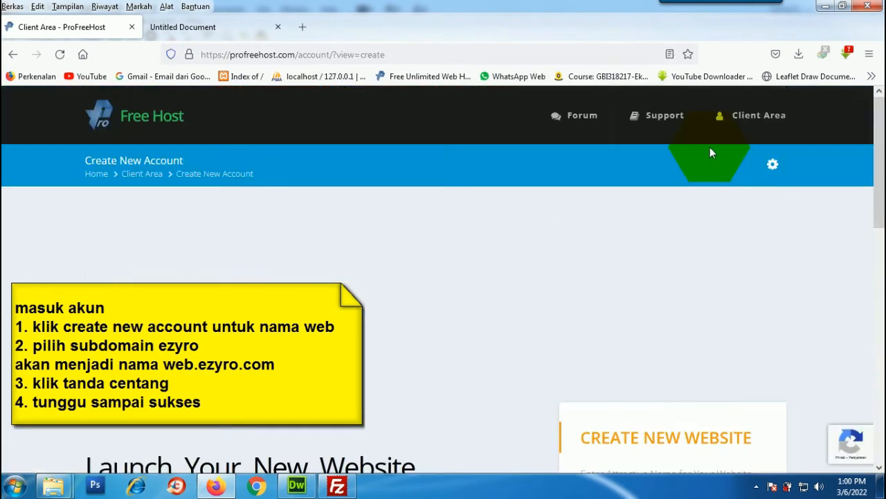
scroll(606, 262, down, 2)
scroll(606, 266, down, 3)
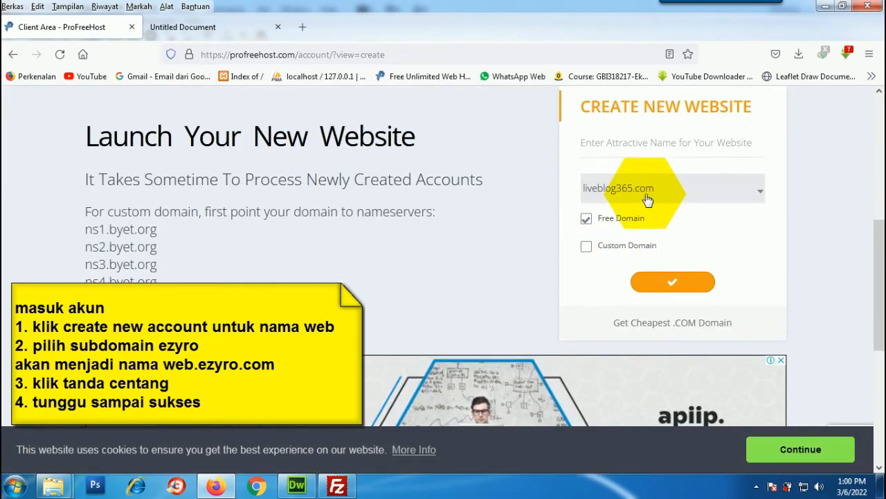
click(733, 191)
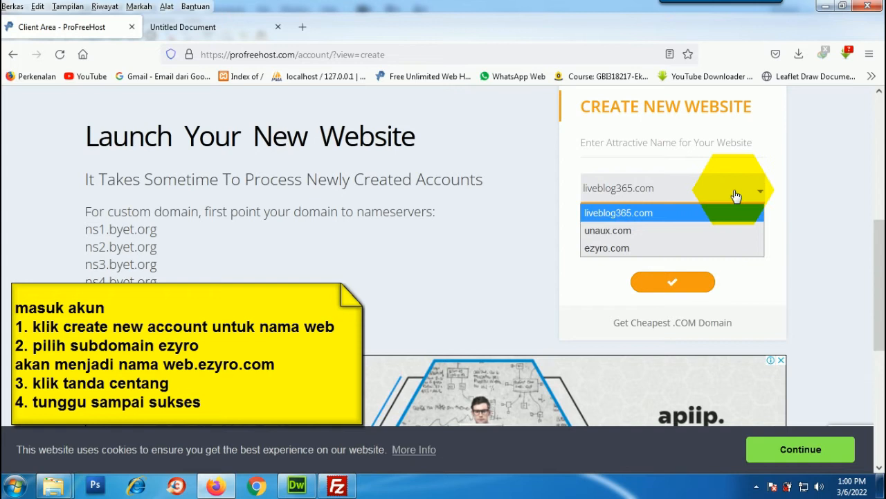
click(603, 251)
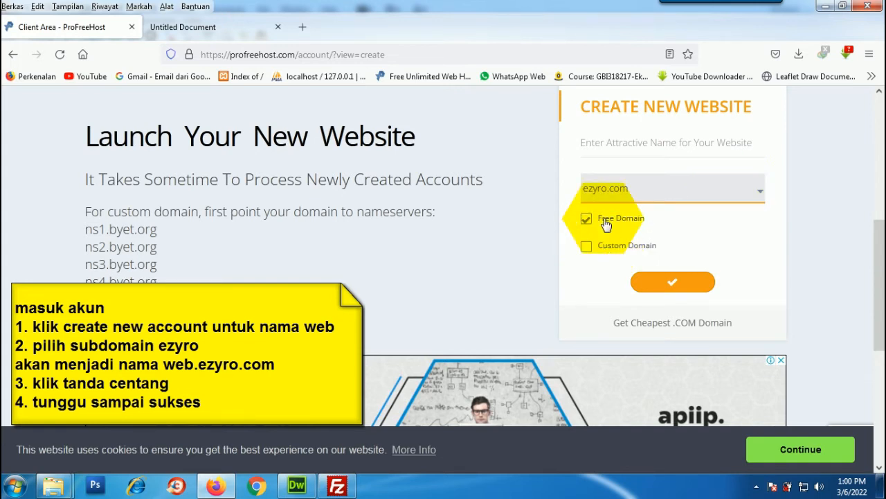
- Enter testering as the name of the new website
click(594, 144)
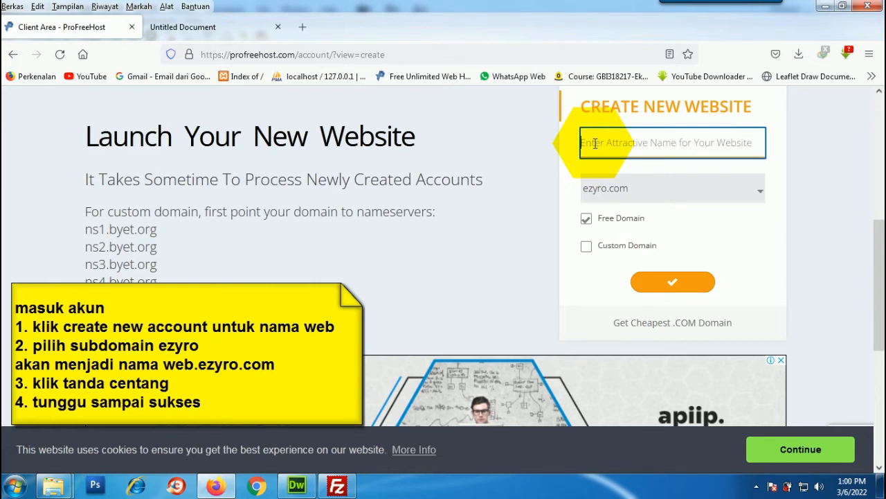
text(tes)
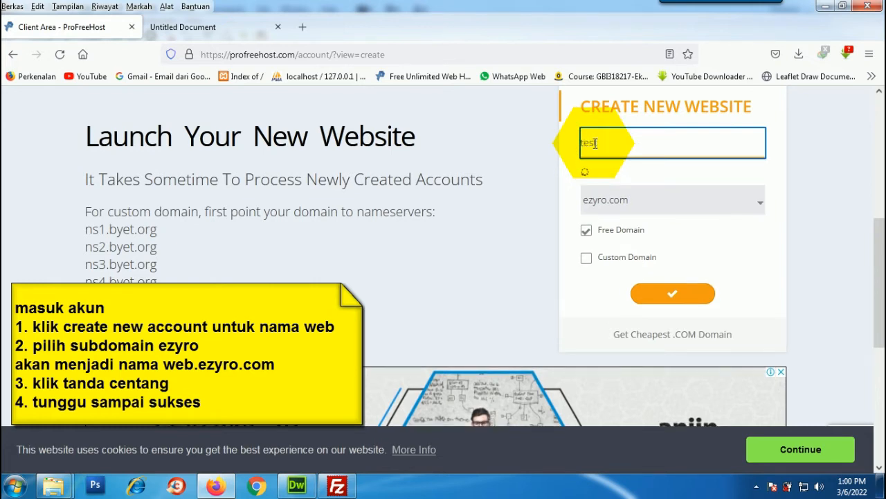
text(te)
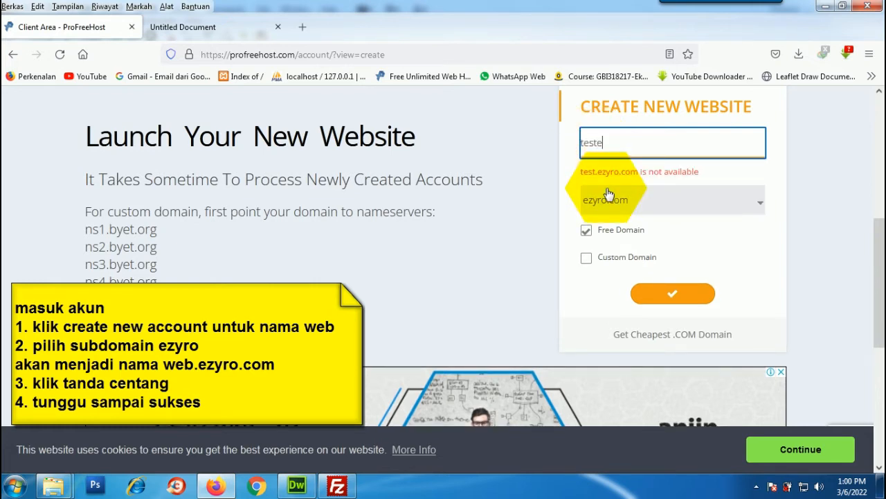
text(r)
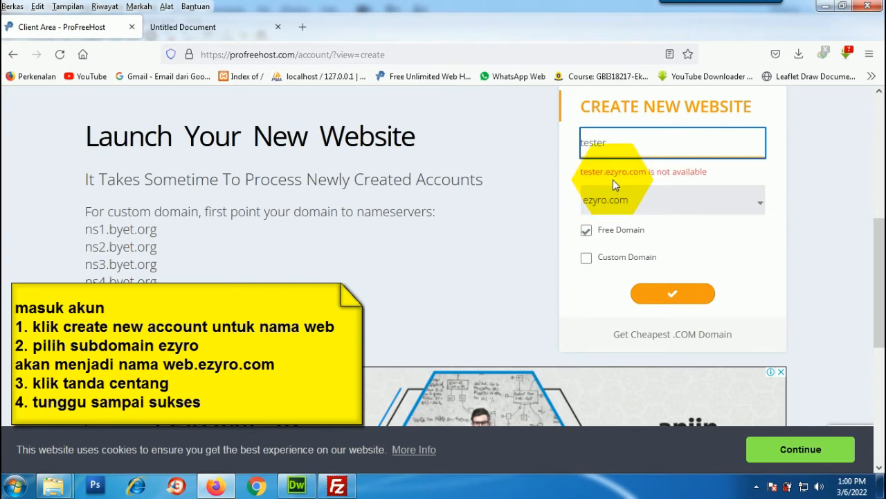
text(ing)
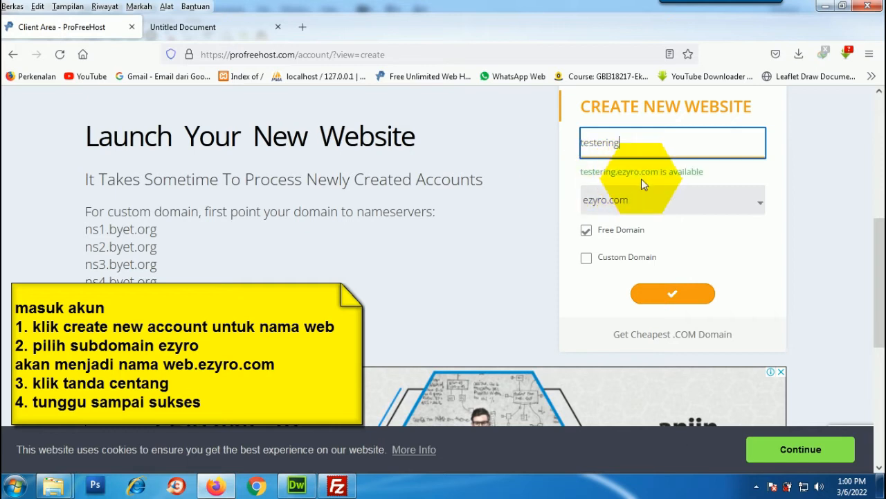
scroll(491, 249, down, 4)
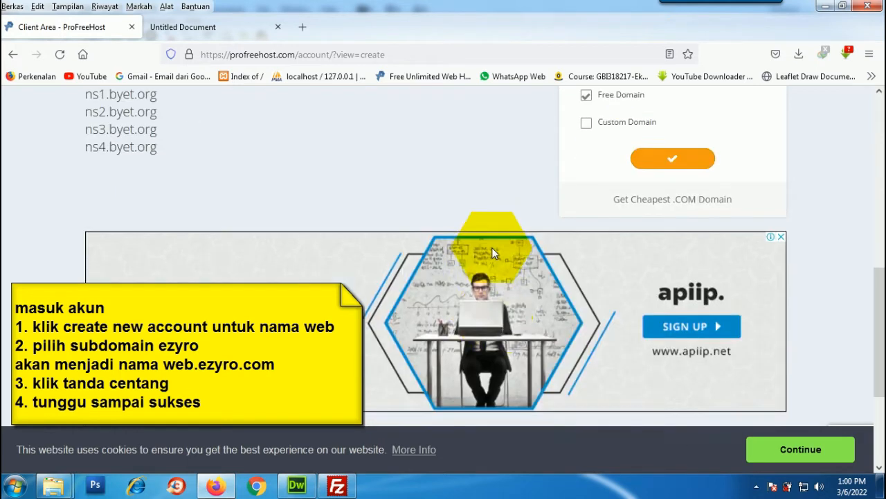
scroll(494, 254, up, 5)
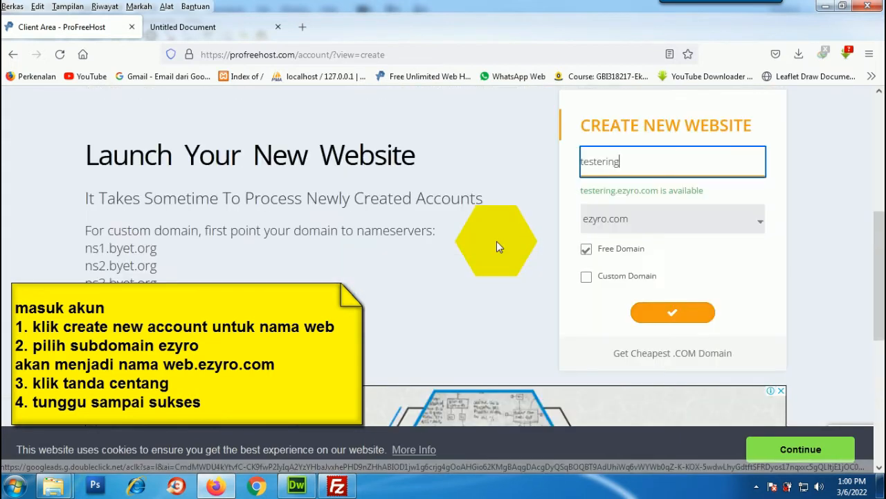
scroll(326, 228, up, 2)
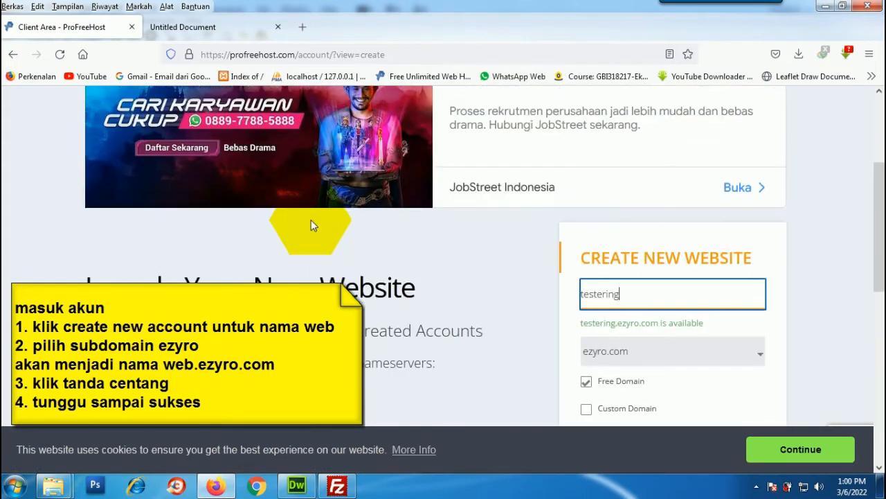
scroll(329, 205, up, 3)
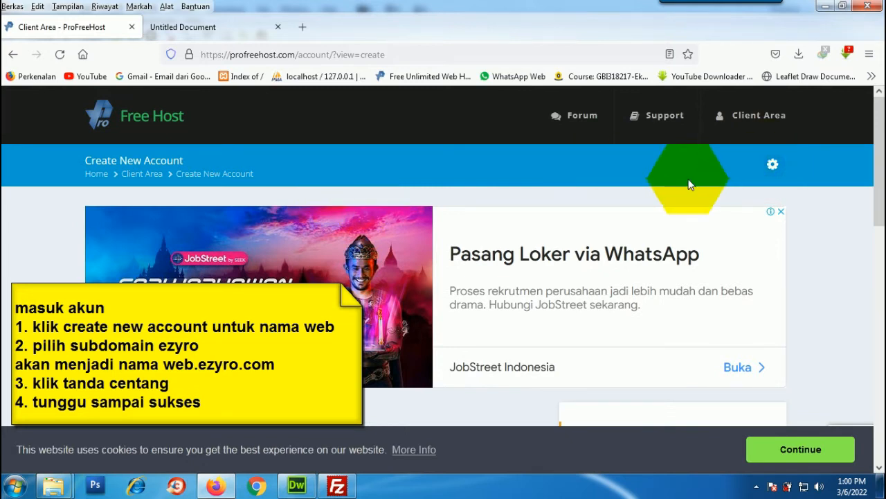
- Leave the new account form for the accounts list and open the management page of pkboi.ezyro.com
click(772, 166)
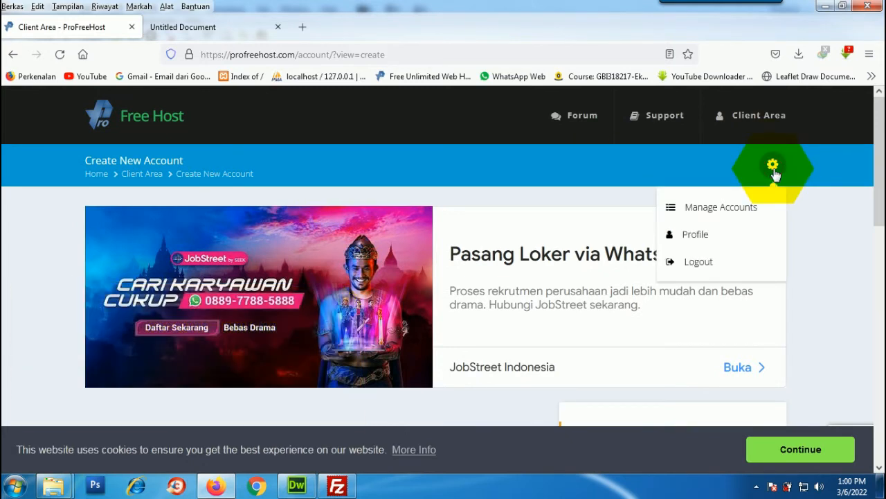
click(719, 214)
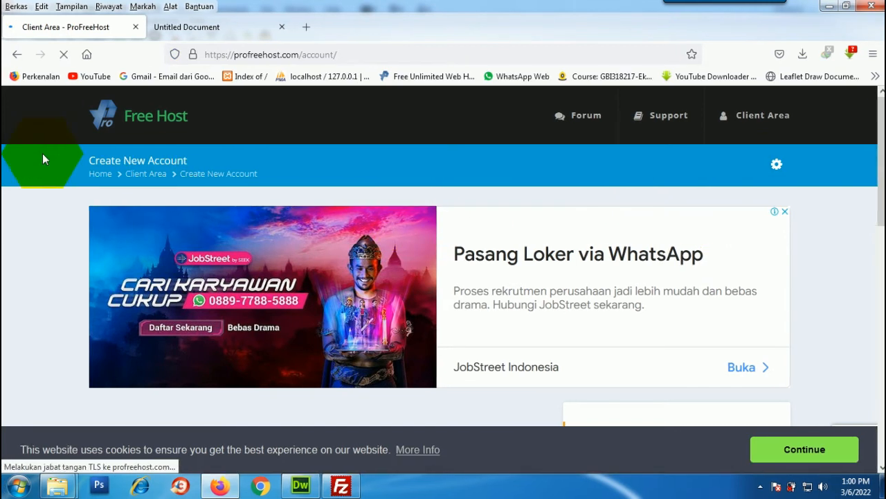
scroll(39, 165, down, 3)
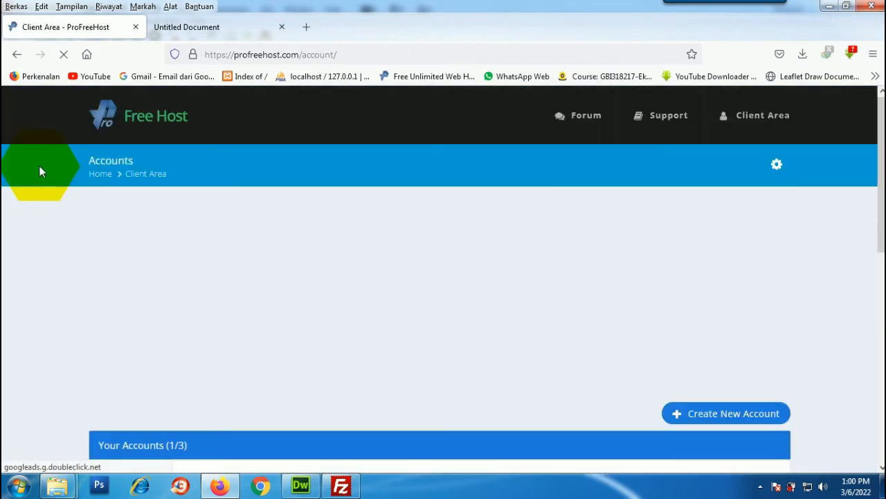
scroll(39, 165, down, 2)
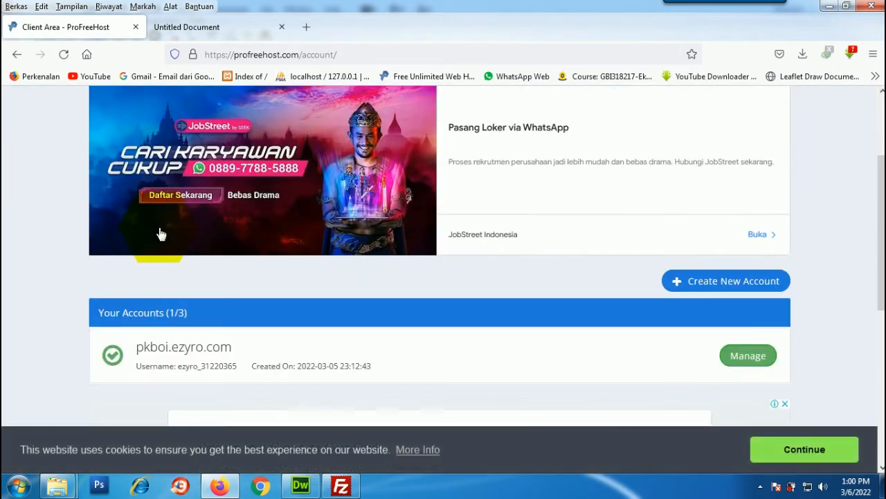
click(740, 362)
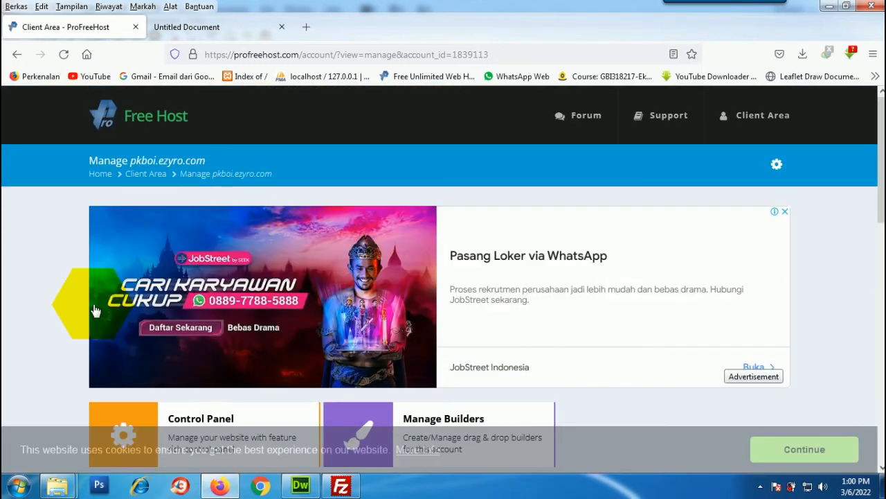
- Submit the prefilled password as the hosting account's new password and reveal it in the password field
scroll(65, 292, down, 5)
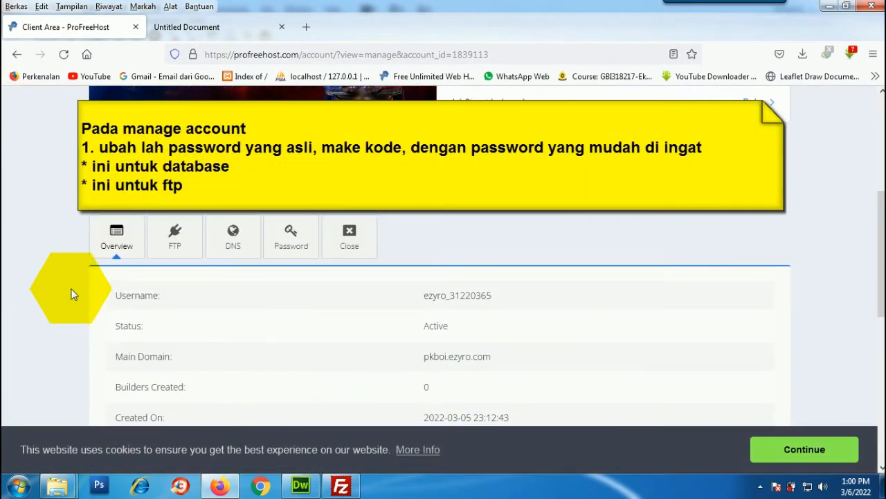
scroll(206, 208, down, 2)
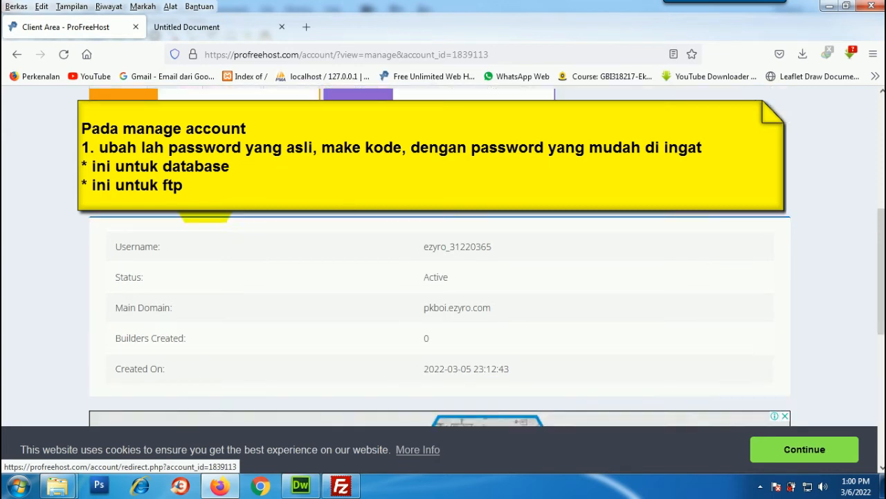
scroll(205, 221, down, 2)
scroll(206, 221, up, 4)
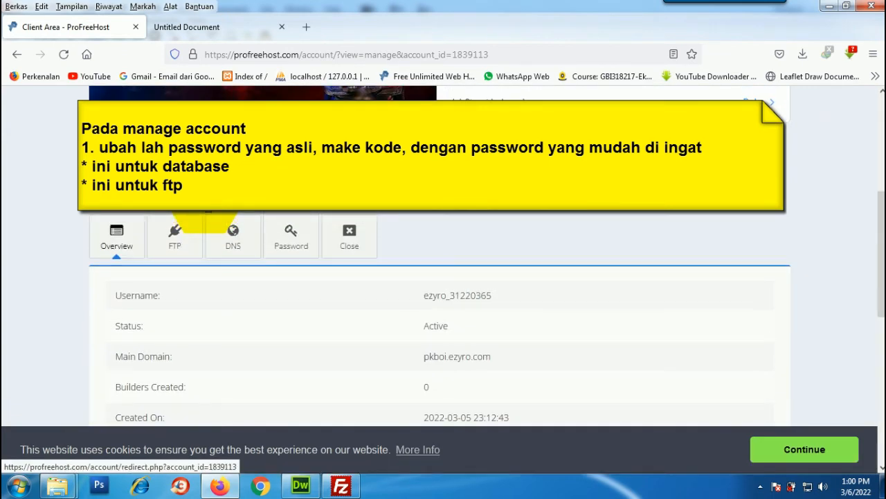
click(292, 243)
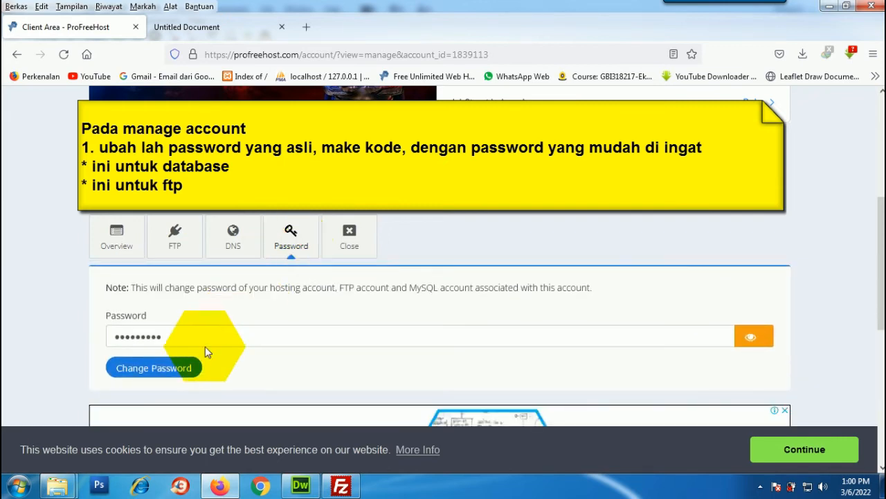
click(168, 369)
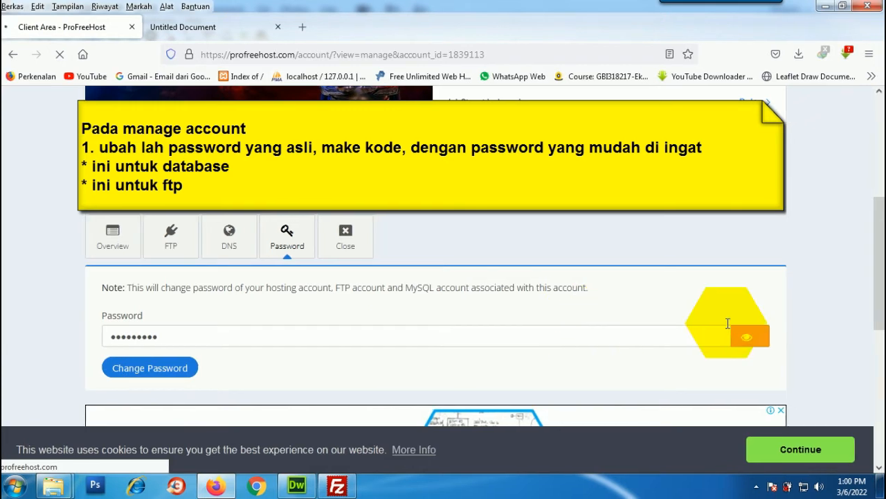
click(746, 338)
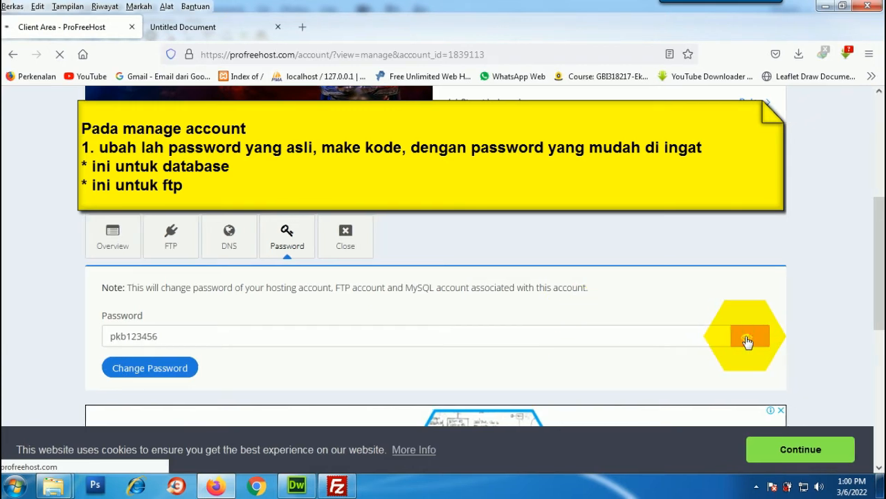
drag(163, 335, 80, 326)
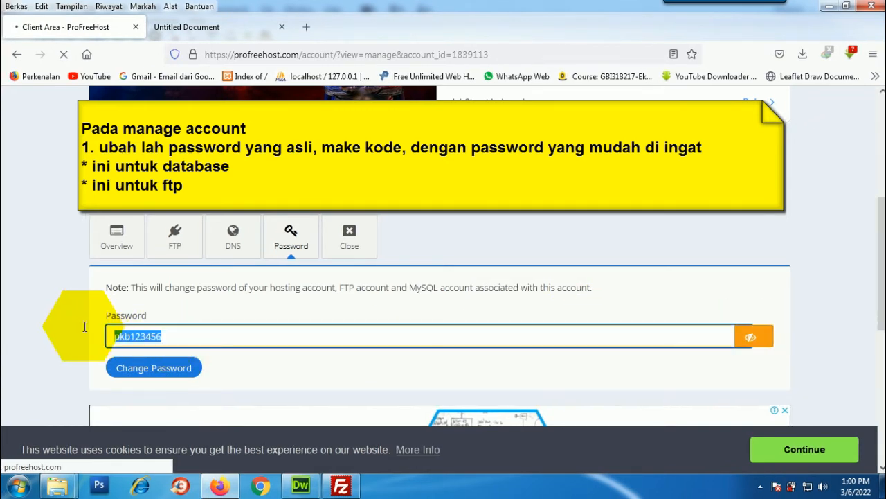
click(73, 313)
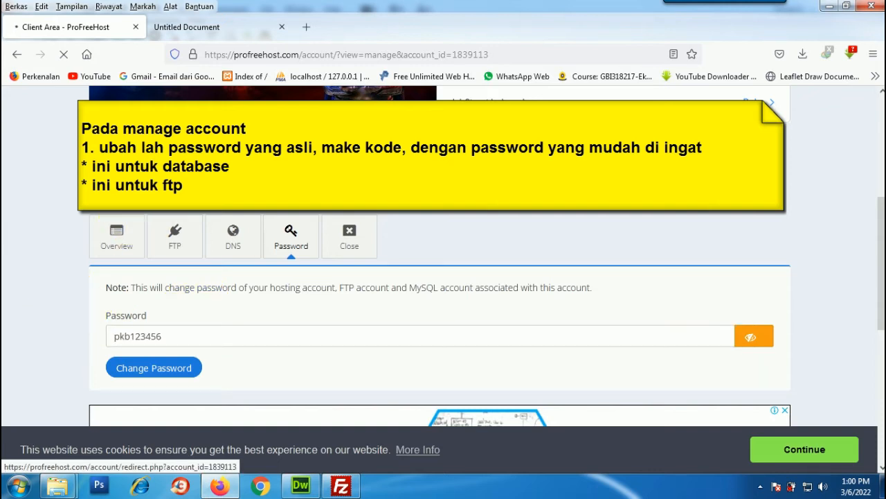
- Open the control panel of the pkboi.ezyro.com hosting account in its own browser tab
click(132, 186)
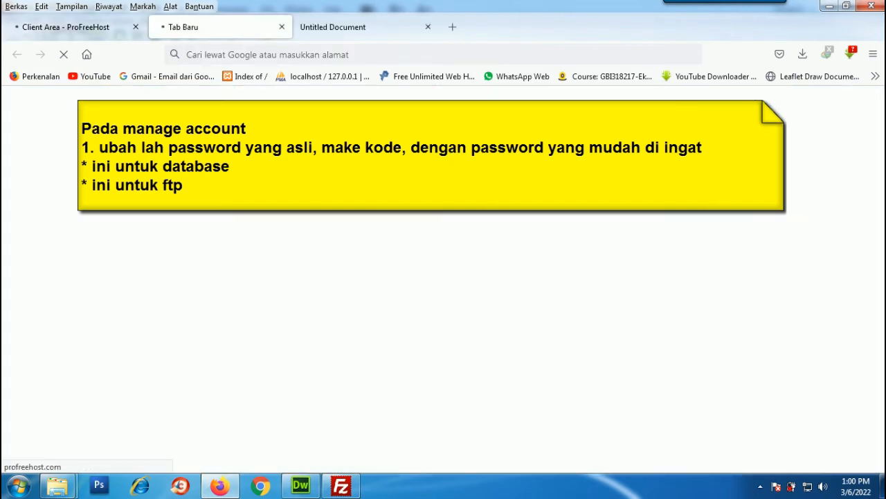
click(67, 31)
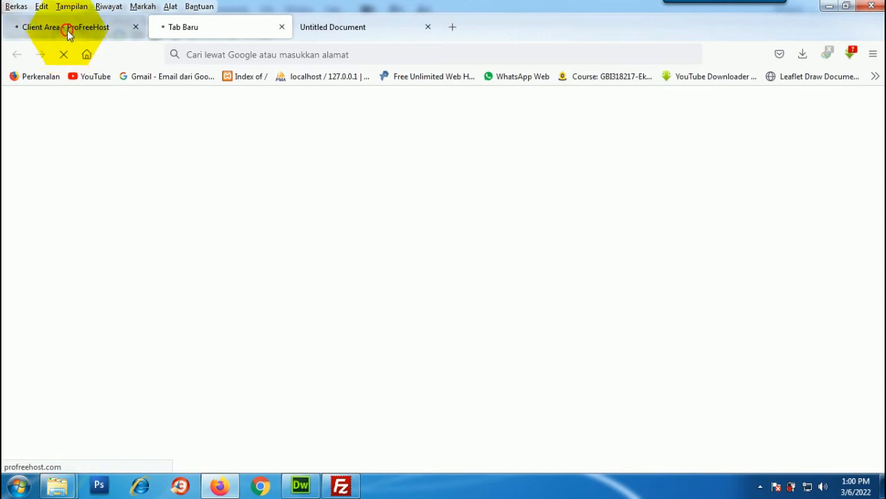
click(204, 28)
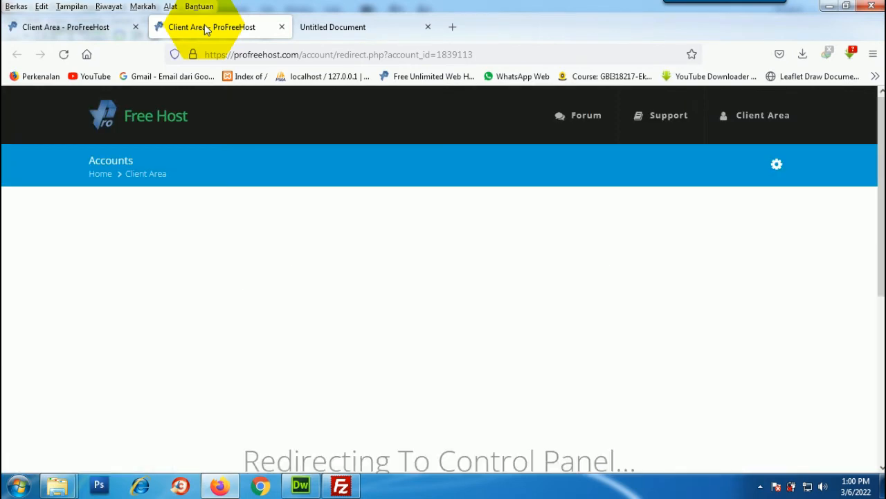
- Open the MySQL Databases page from the control panel, closing the advertisement
scroll(260, 266, down, 3)
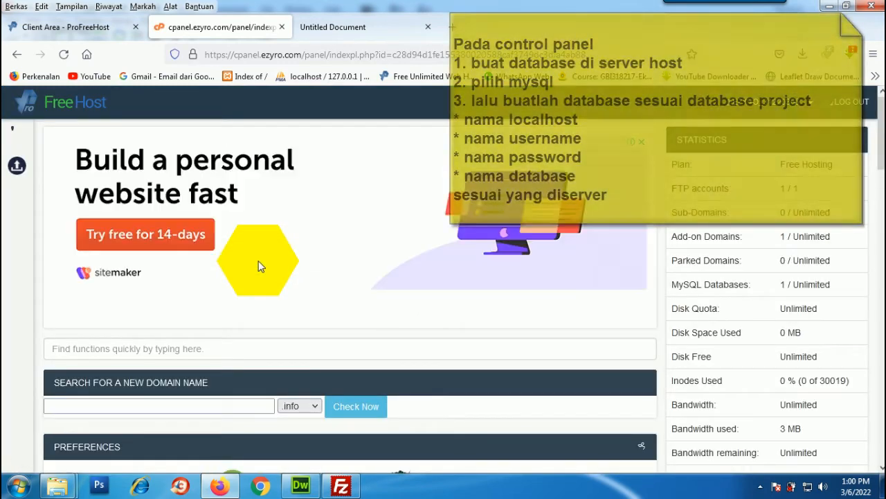
scroll(258, 266, down, 5)
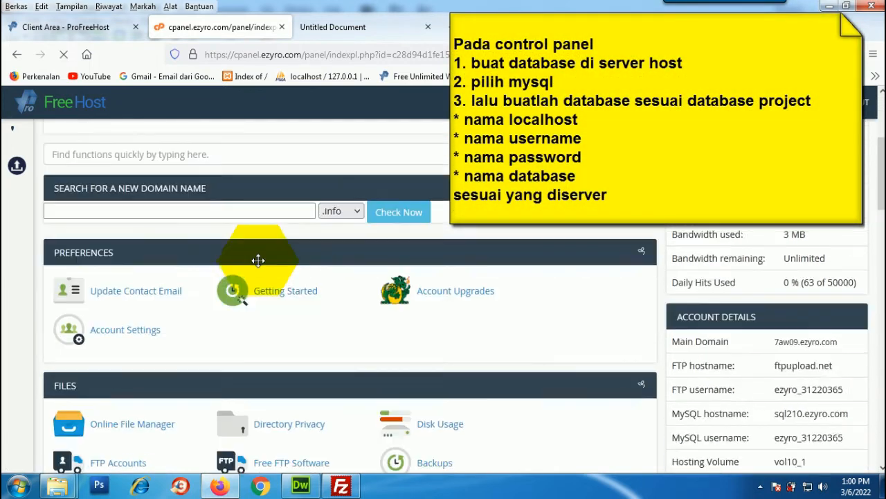
scroll(257, 260, down, 2)
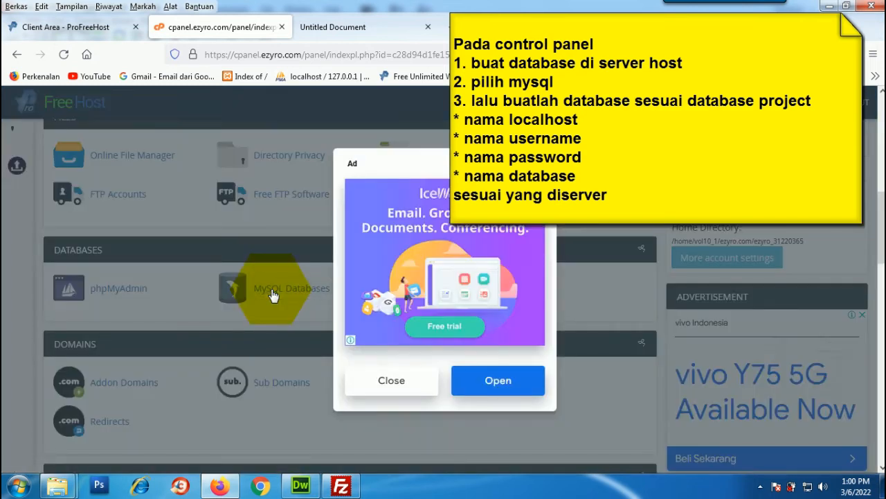
click(392, 382)
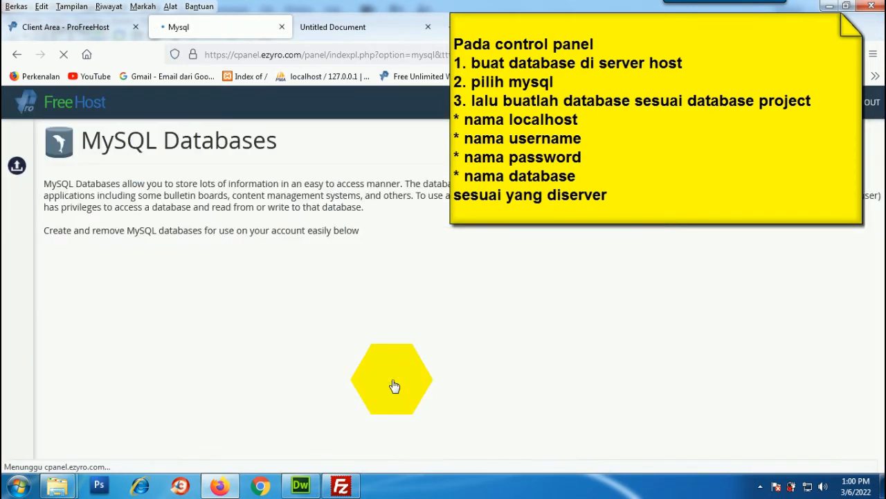
- Open phpMyAdmin for the existing pkboi database in a new tab and switch to it
scroll(182, 288, down, 3)
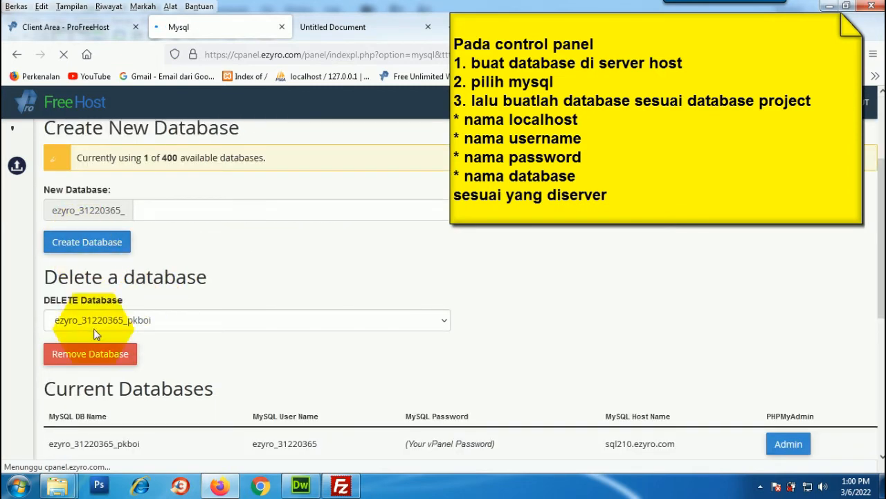
click(153, 320)
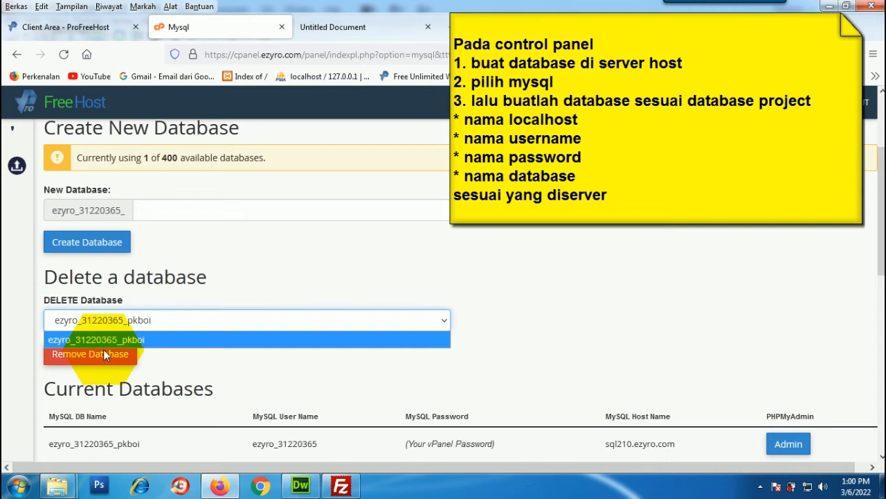
click(150, 341)
scroll(153, 352, down, 3)
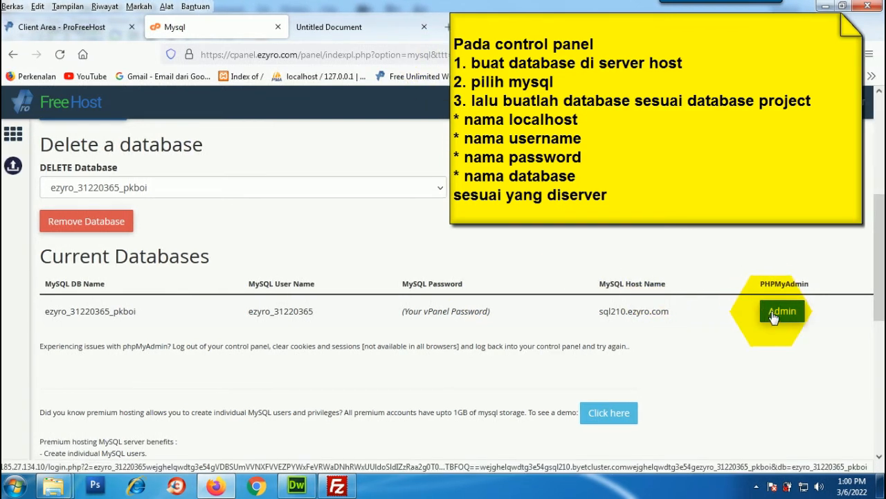
right_click(775, 317)
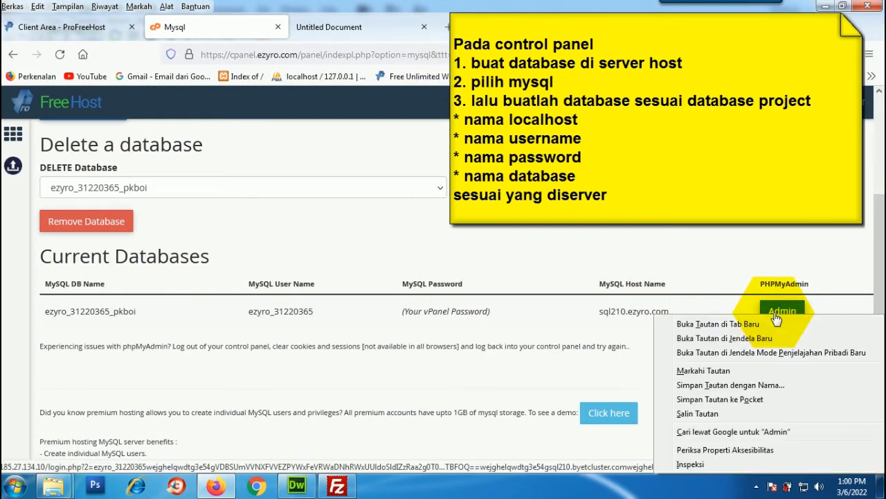
click(735, 328)
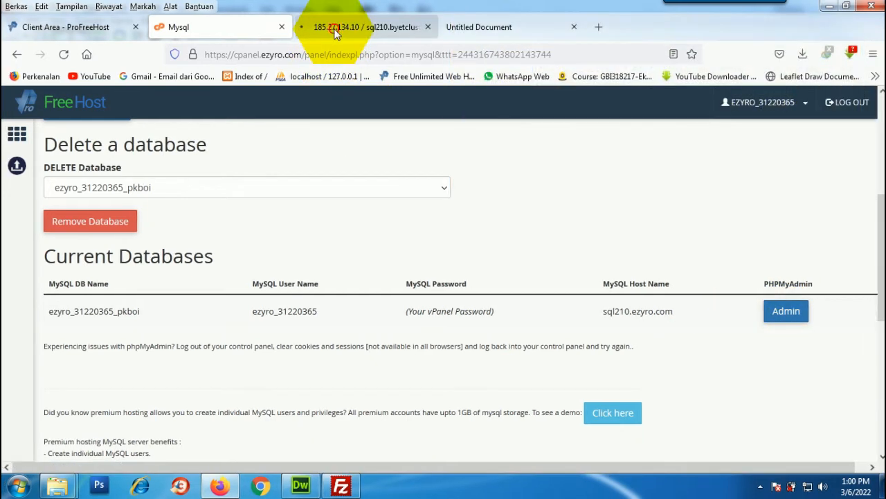
click(335, 28)
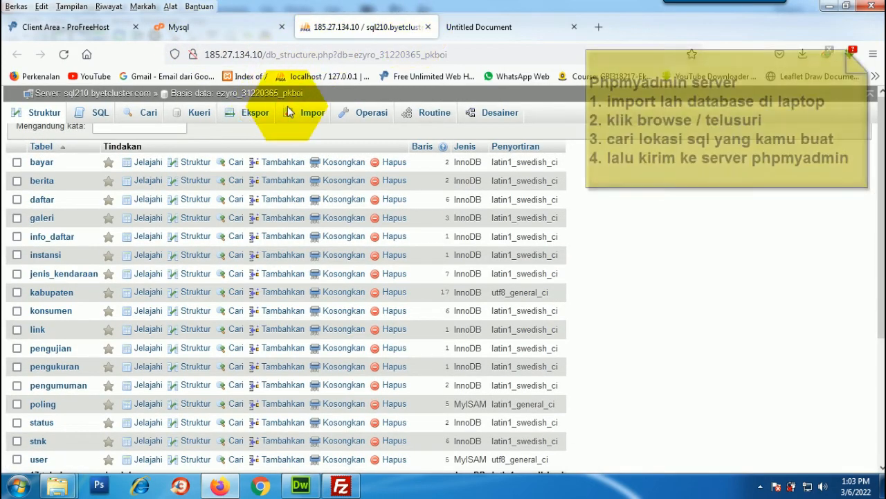
- Choose db_pkb_oi.sql from the app_dishub_kir_fixed_hosting folder as the file to import into the pkboi database
click(308, 120)
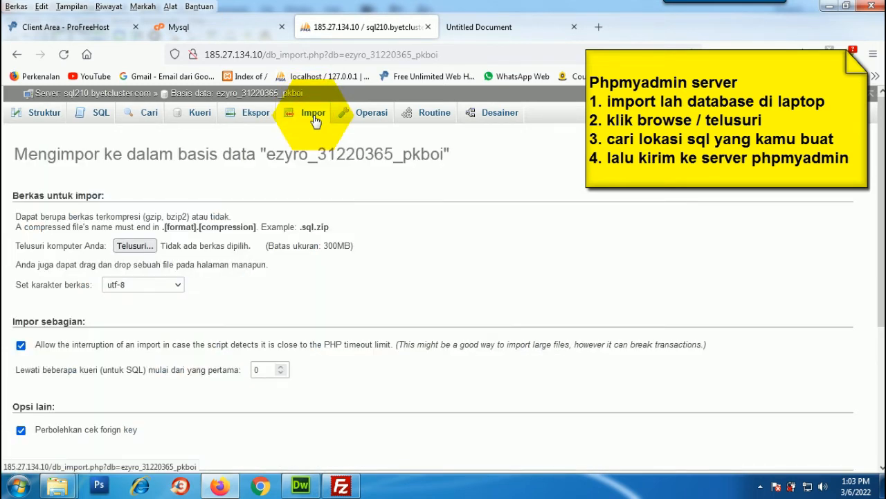
click(146, 247)
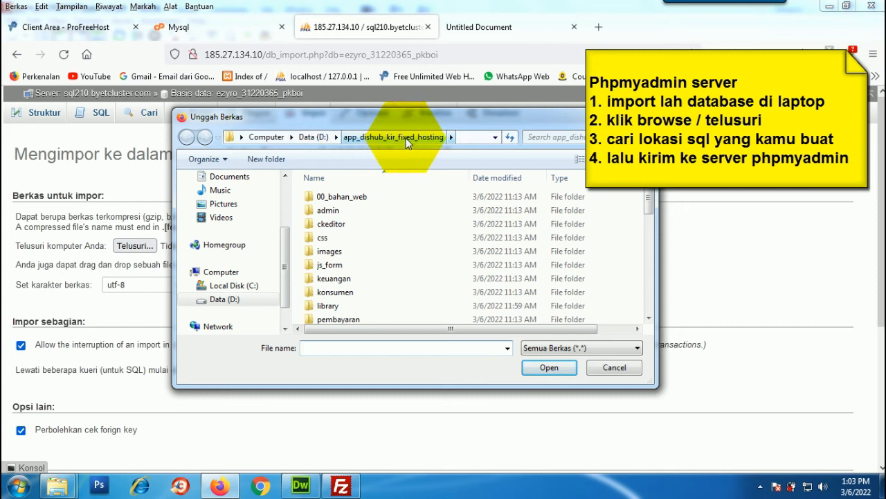
scroll(624, 243, down, 5)
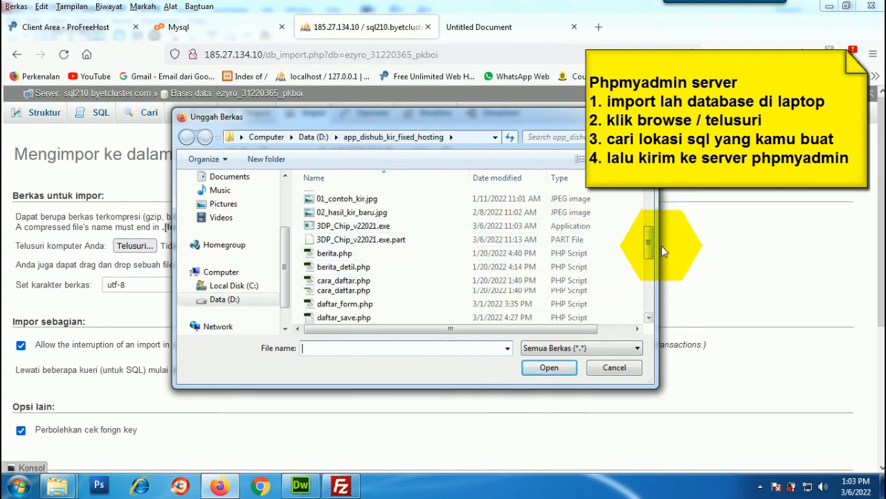
drag(649, 236, 649, 253)
click(339, 254)
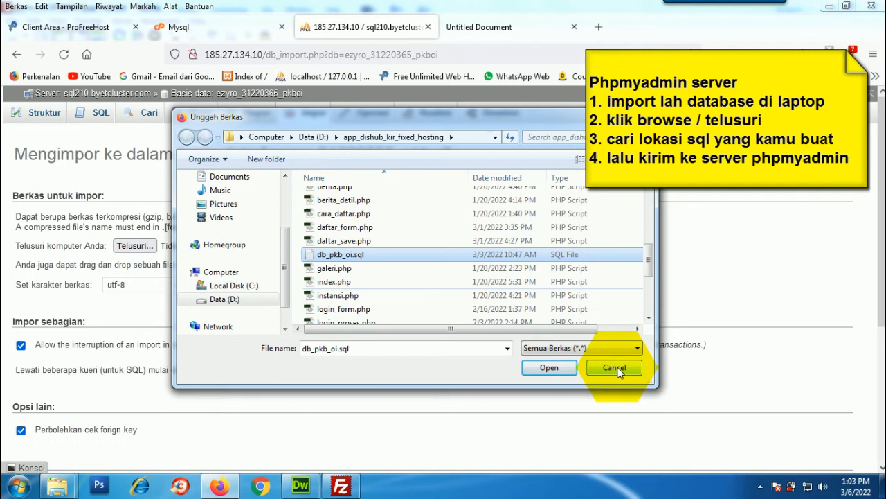
click(549, 371)
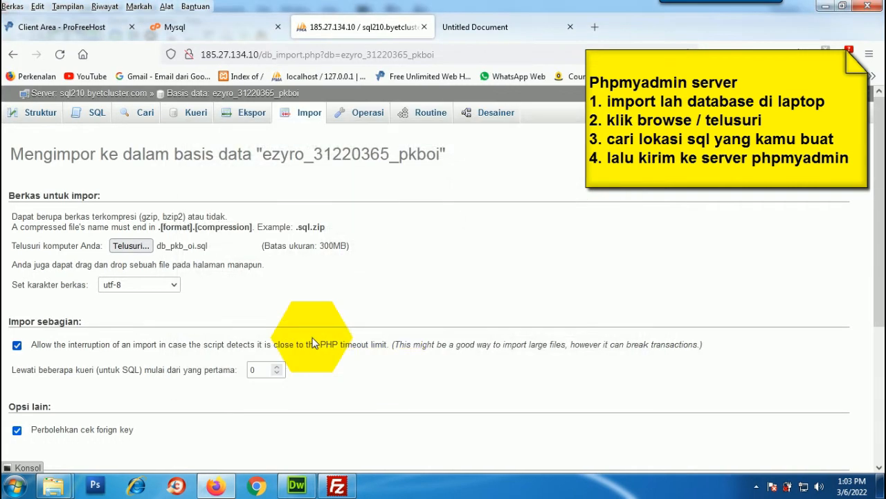
scroll(216, 326, down, 3)
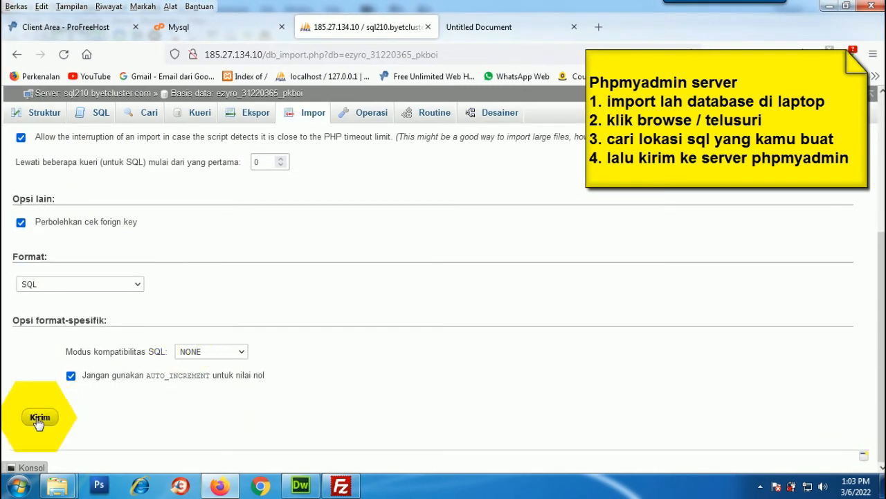
scroll(338, 275, up, 2)
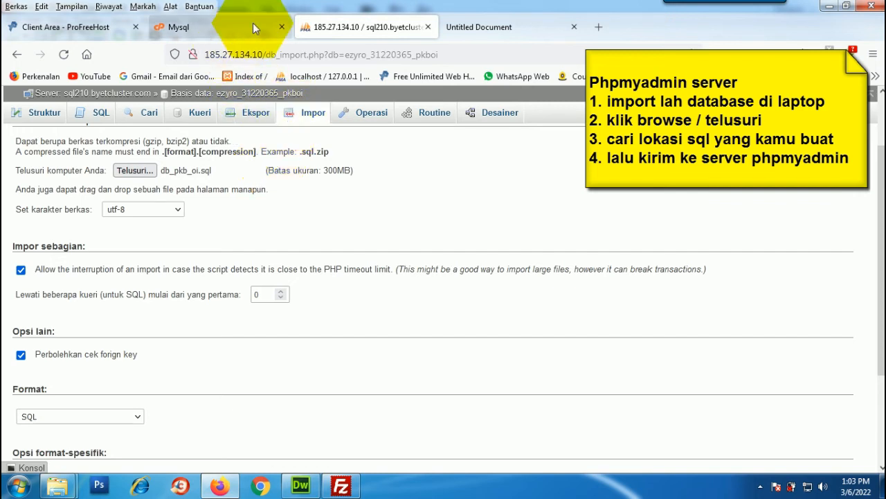
- Return to the management page of pkboi.ezyro.com in the client area
click(214, 30)
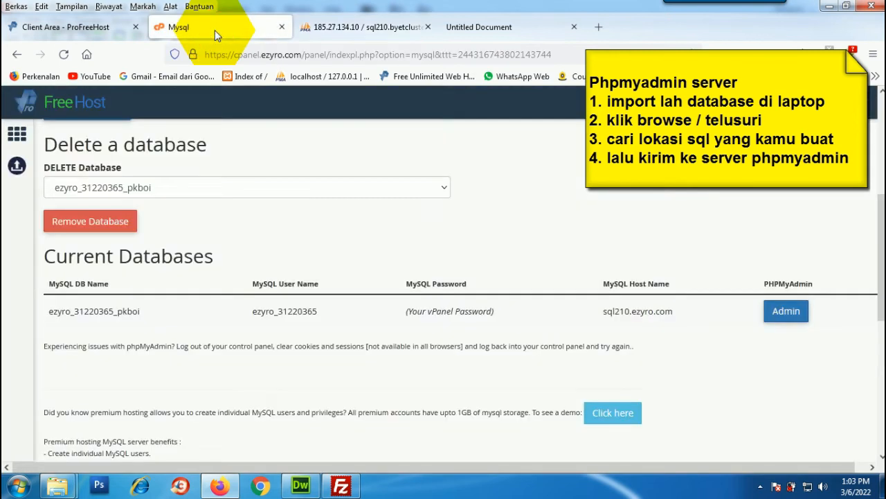
click(45, 29)
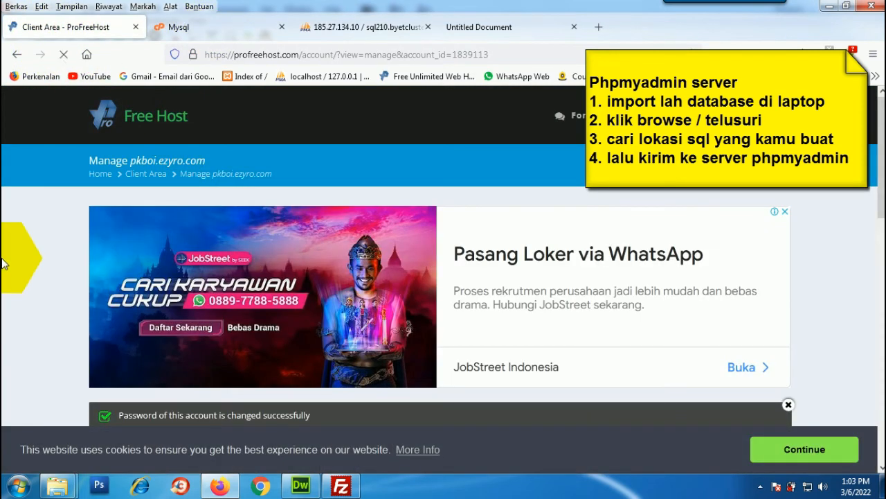
- Open the hosting account's control panel in a new tab, and return to the MySQL databases page
scroll(14, 260, down, 5)
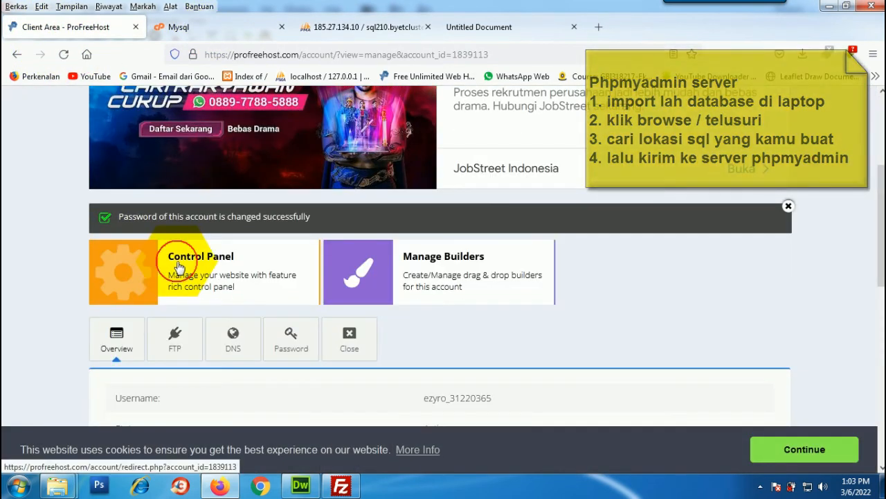
click(178, 267)
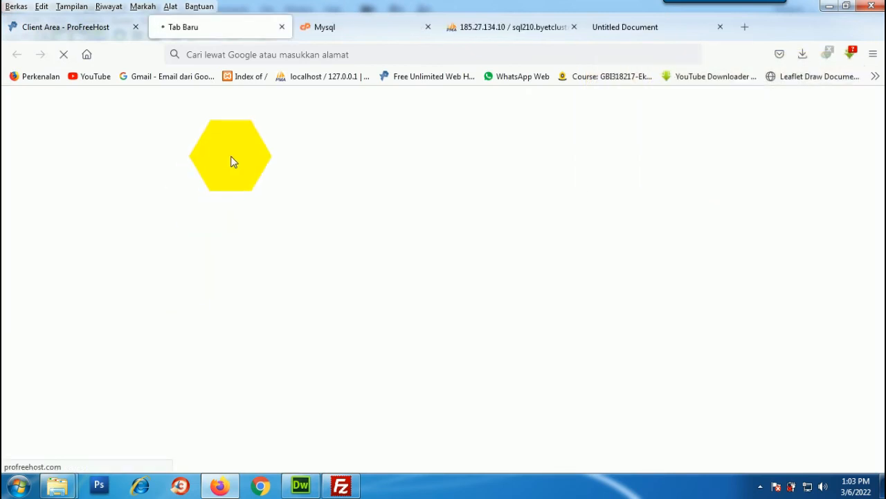
click(355, 29)
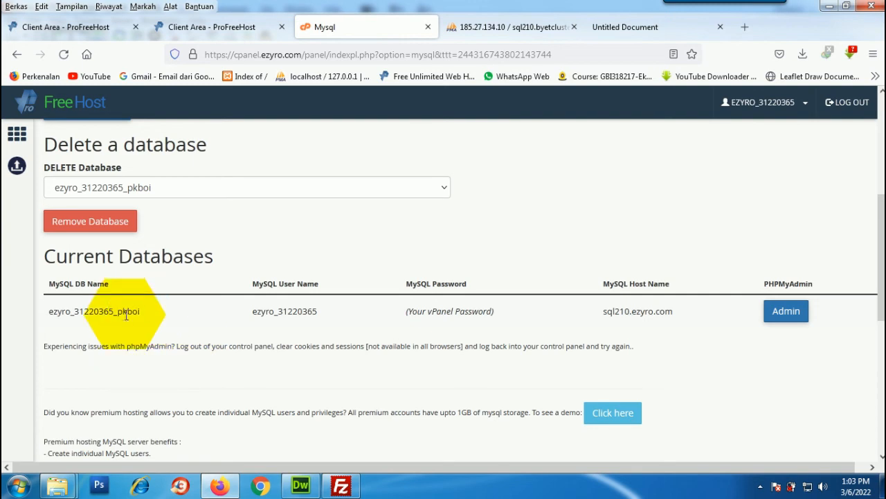
- Switch to File Explorer and select koneksi.php in the library folder of app_dishub_kir_fixed_hosting
mouse_move(67, 482)
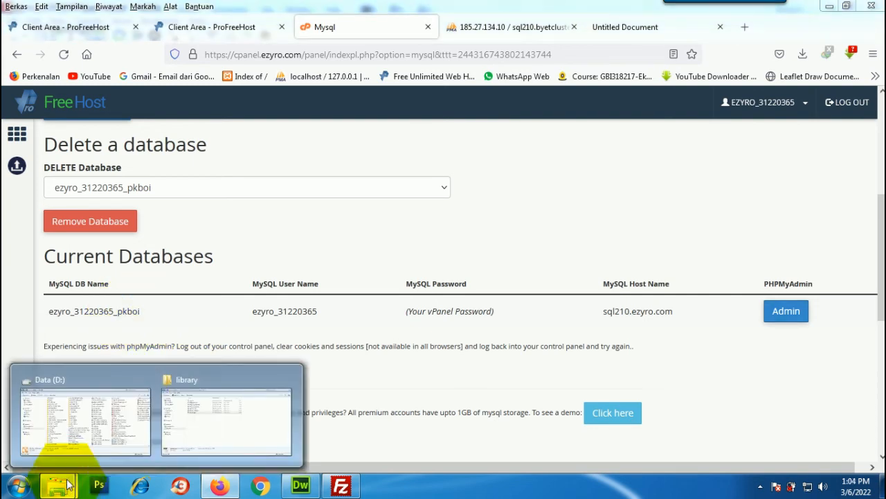
click(195, 430)
click(187, 26)
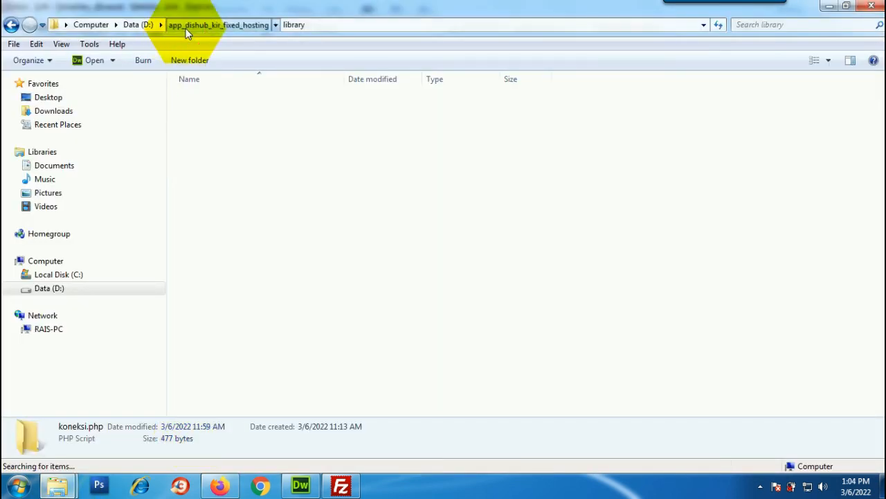
double_click(197, 209)
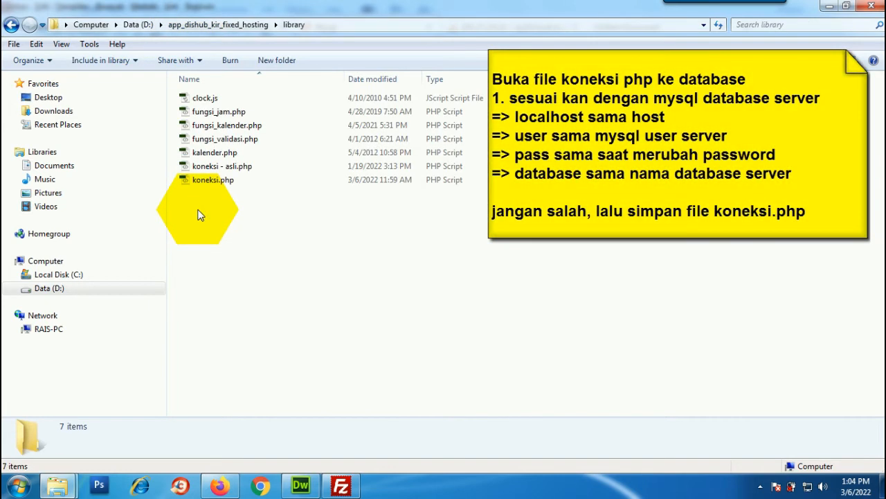
click(198, 181)
click(202, 167)
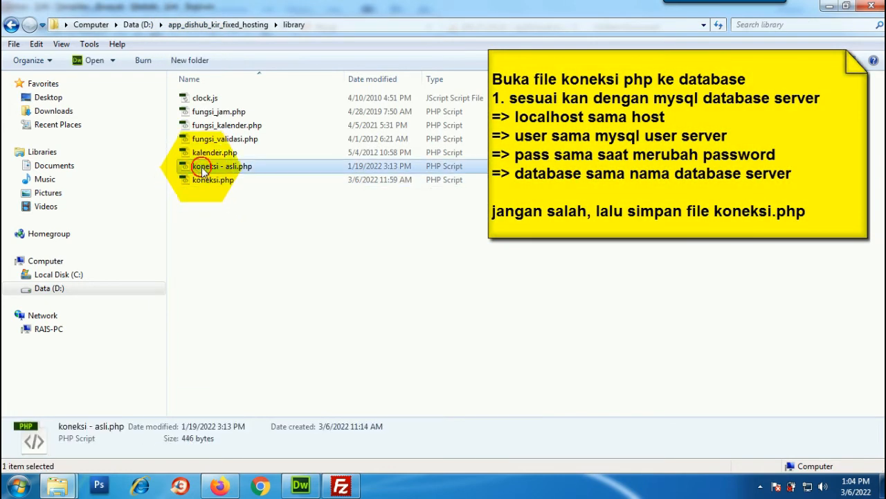
click(205, 184)
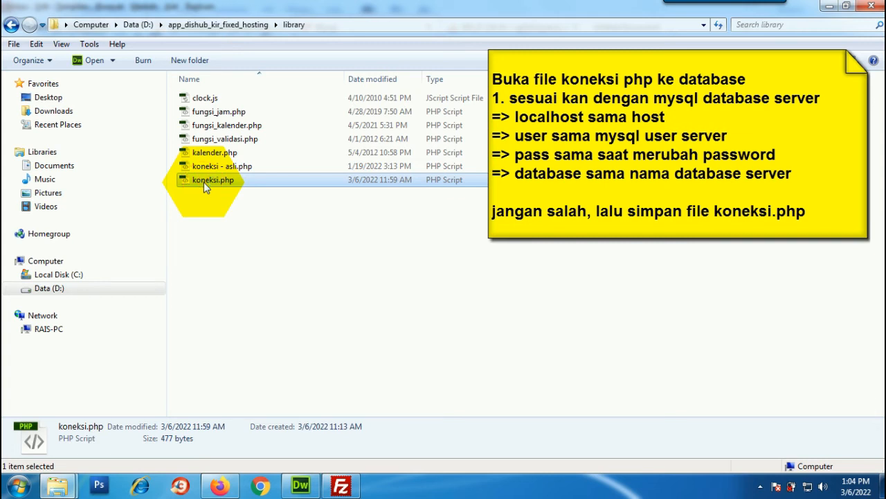
- Compare the $local, $user, $pass and $db settings of koneksi.php in Dreamweaver with the database details in the hosting panel
click(300, 484)
click(220, 313)
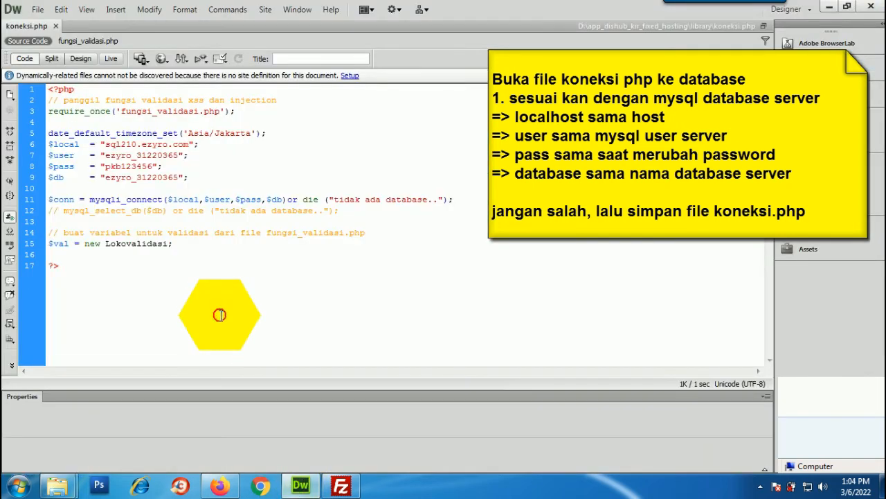
drag(49, 142, 45, 181)
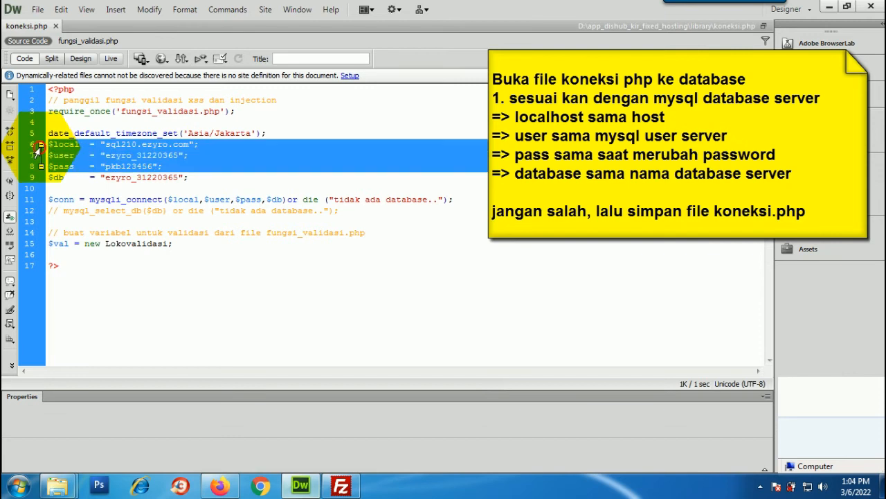
click(222, 486)
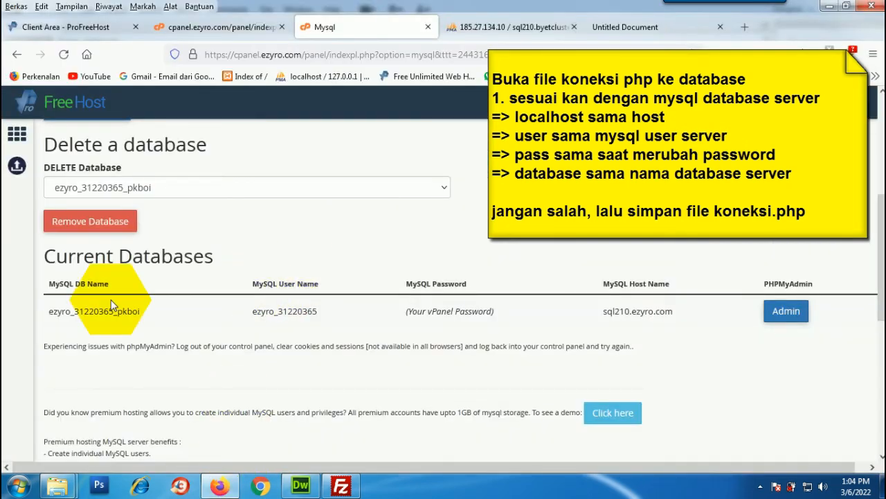
drag(48, 310, 685, 314)
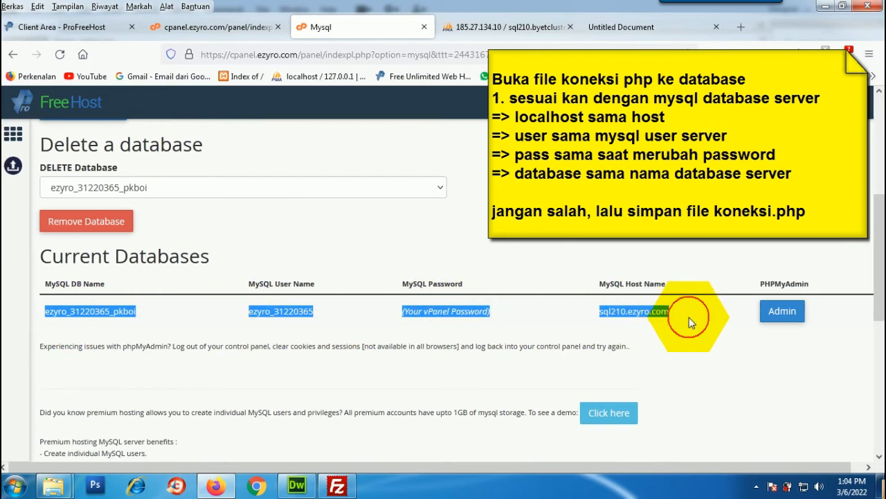
click(338, 222)
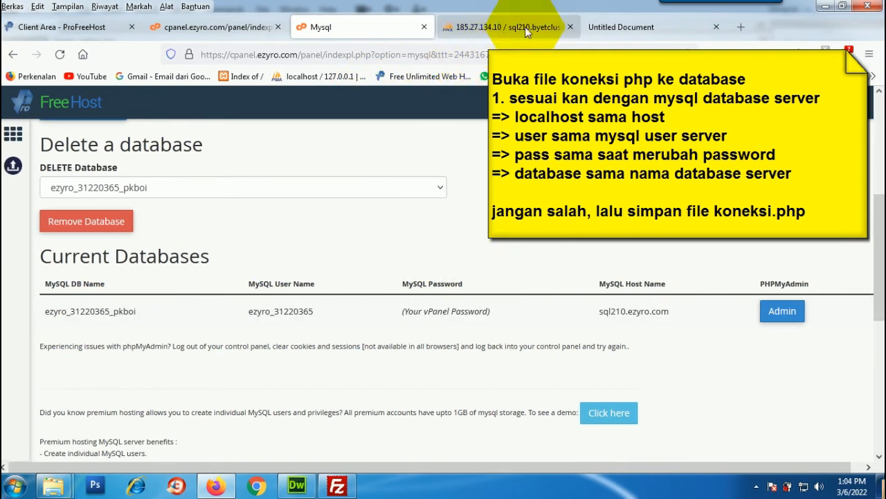
- Open the control panel's Free FTP Software page in a new tab and locate the FileZilla for Windows download
click(231, 31)
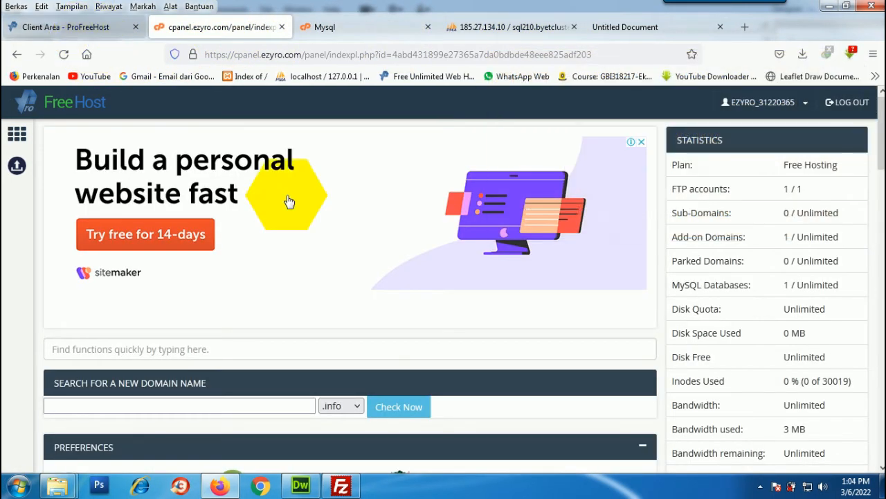
scroll(297, 228, down, 3)
scroll(297, 229, down, 5)
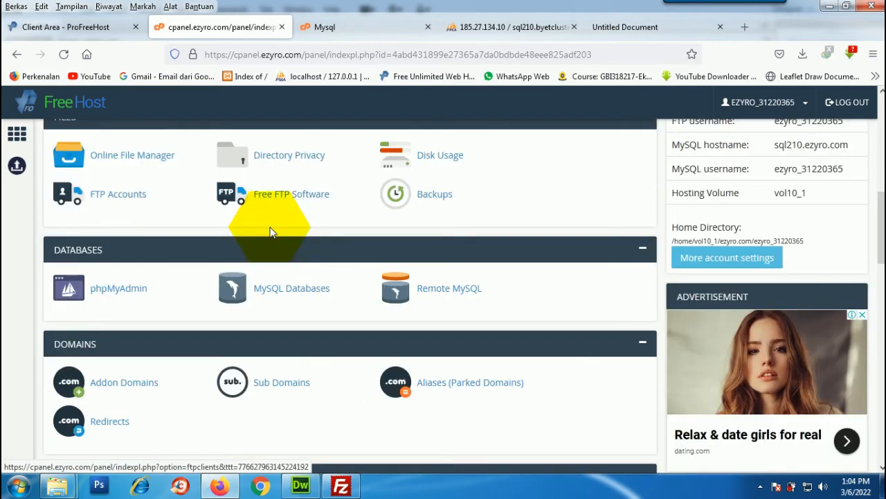
scroll(271, 233, up, 1)
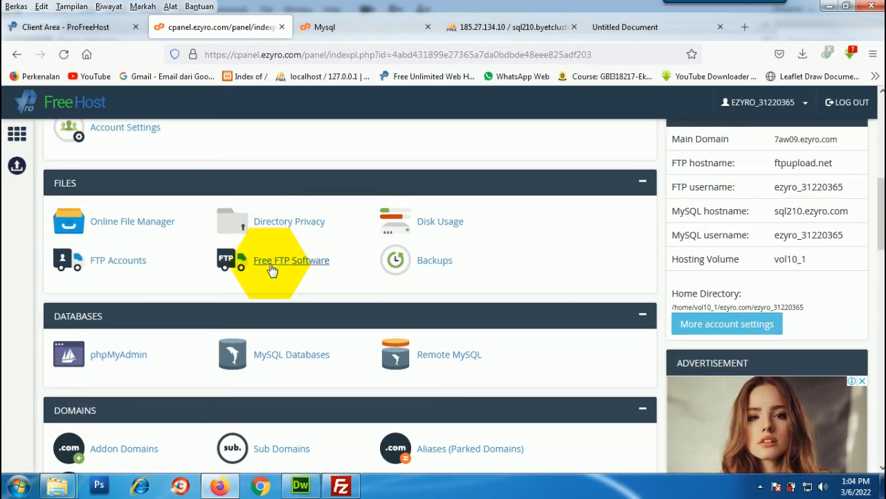
right_click(273, 271)
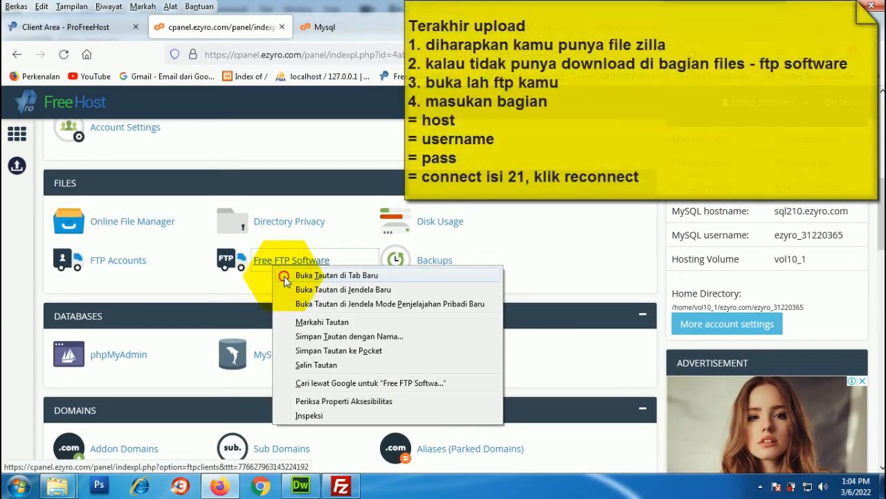
click(289, 274)
click(347, 27)
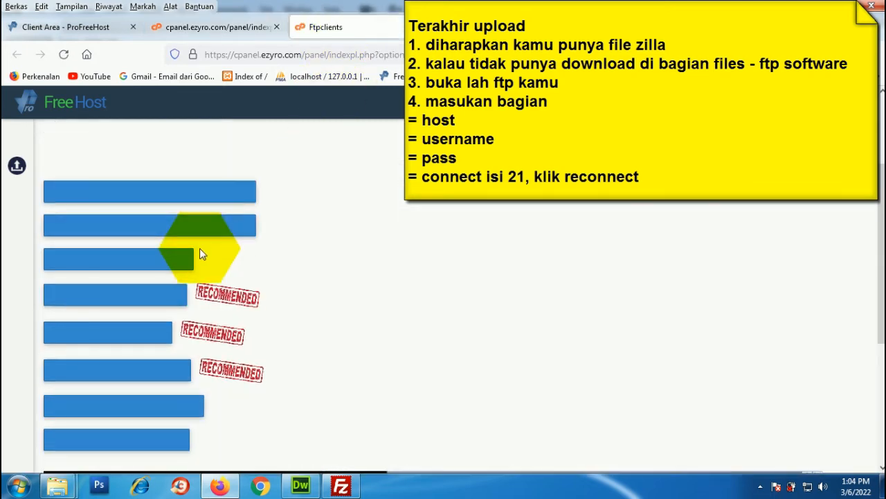
scroll(200, 248, down, 2)
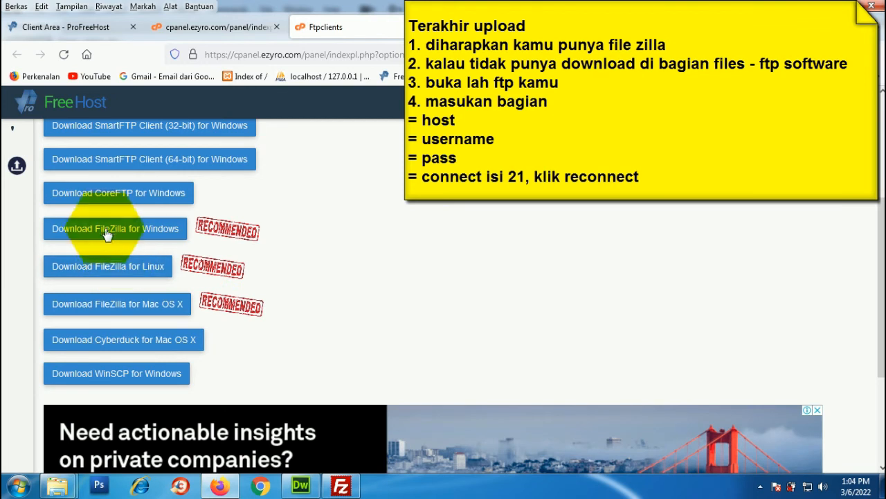
click(120, 240)
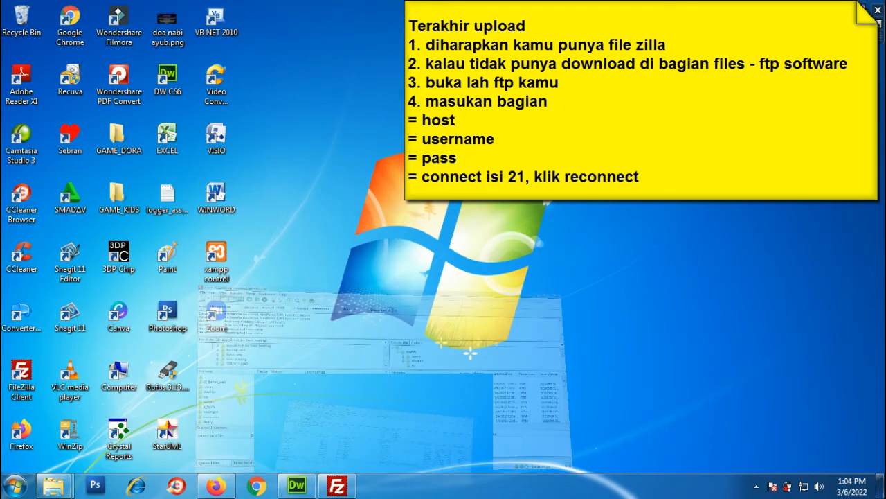
- Switch to the running FileZilla client and select the contents of its Host field
click(23, 398)
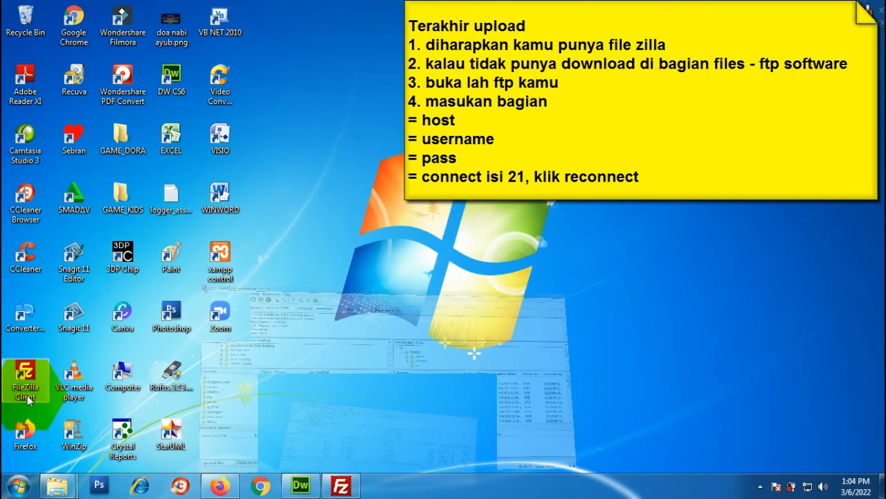
click(24, 388)
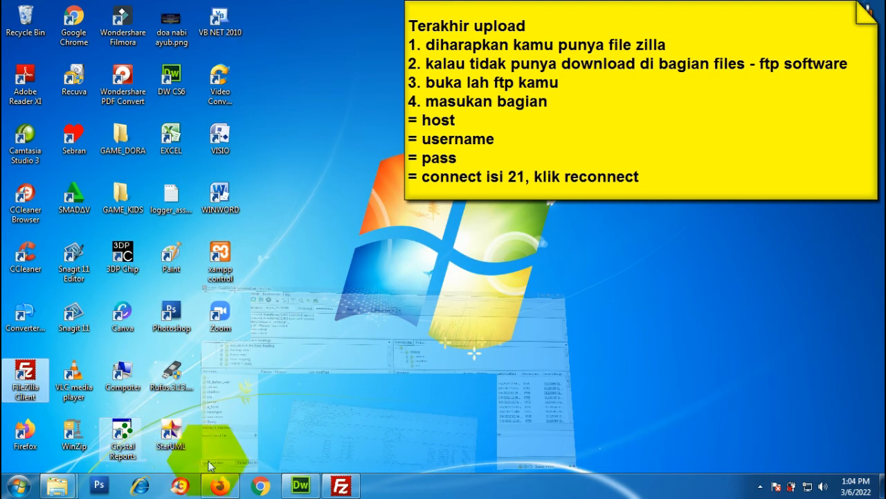
click(342, 486)
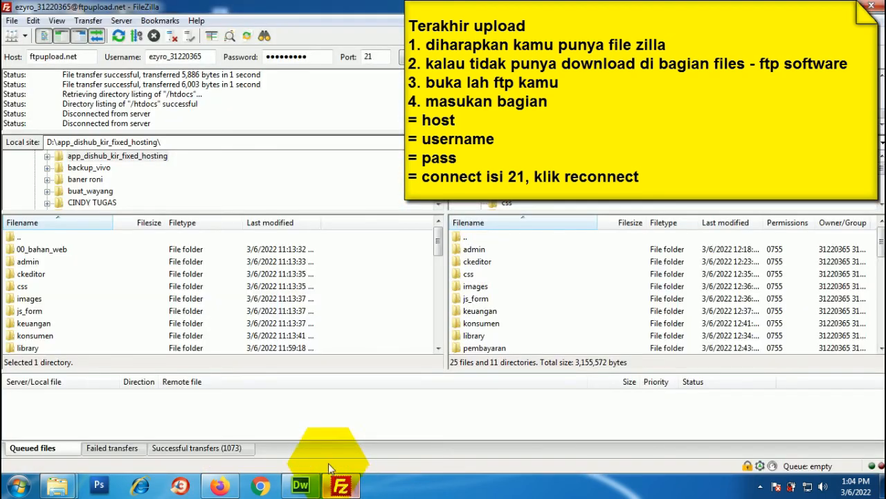
double_click(85, 58)
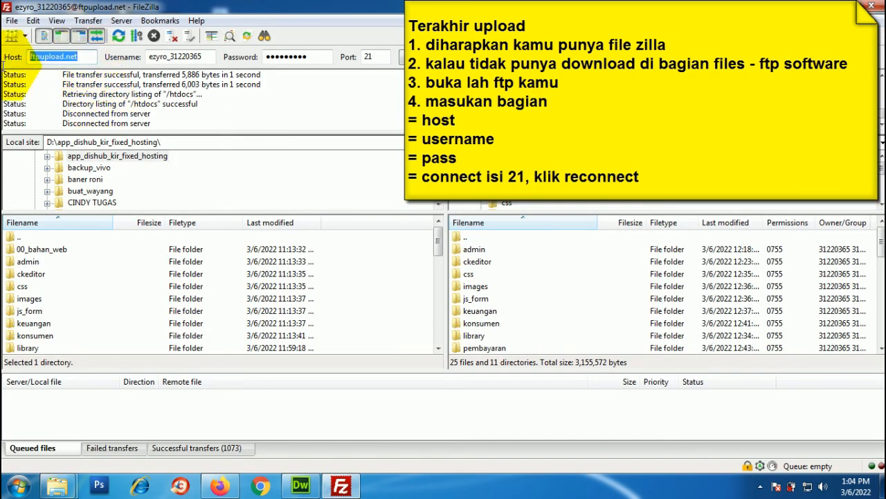
- Check FileZilla's host, username and password fields against the FTP account details in the hosting control panel
click(223, 486)
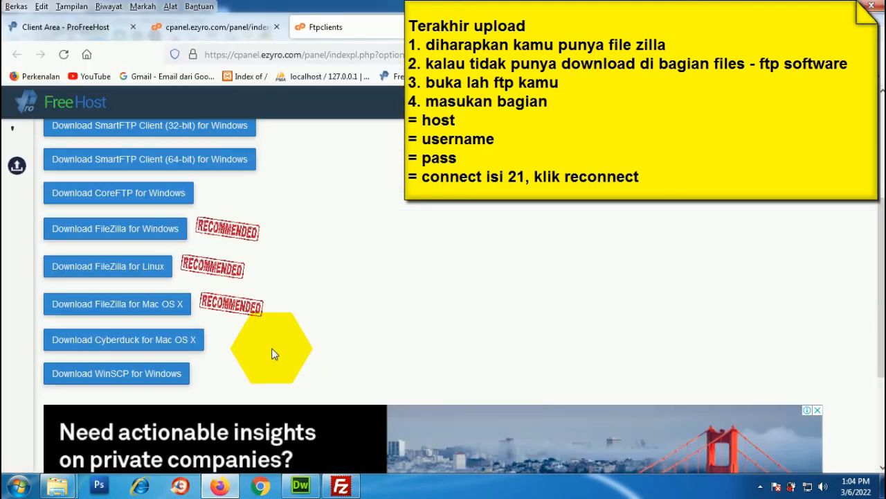
click(194, 31)
scroll(647, 231, up, 2)
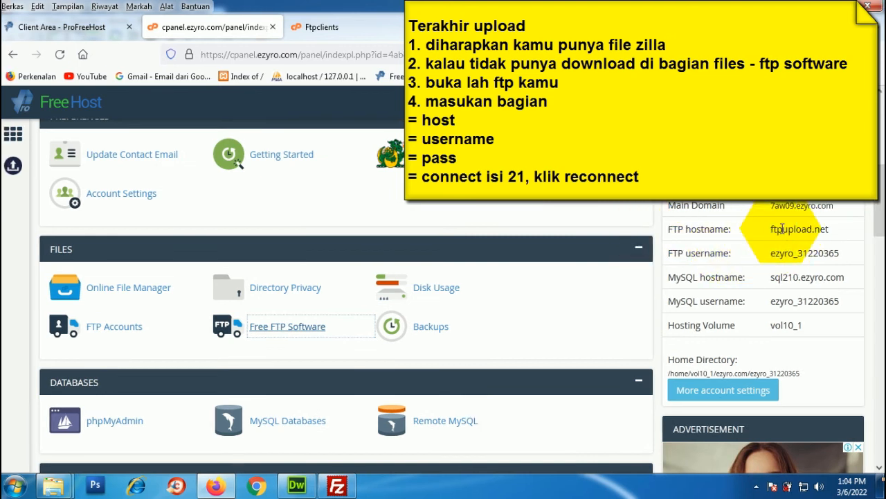
click(337, 485)
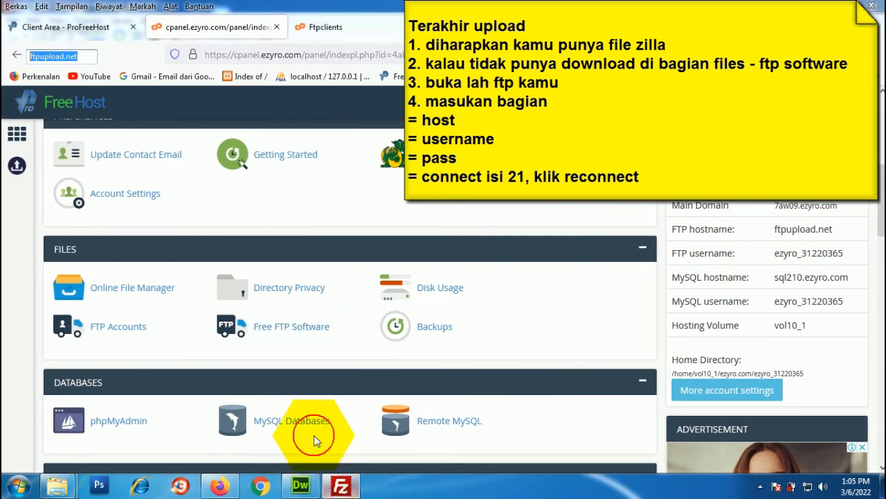
click(343, 485)
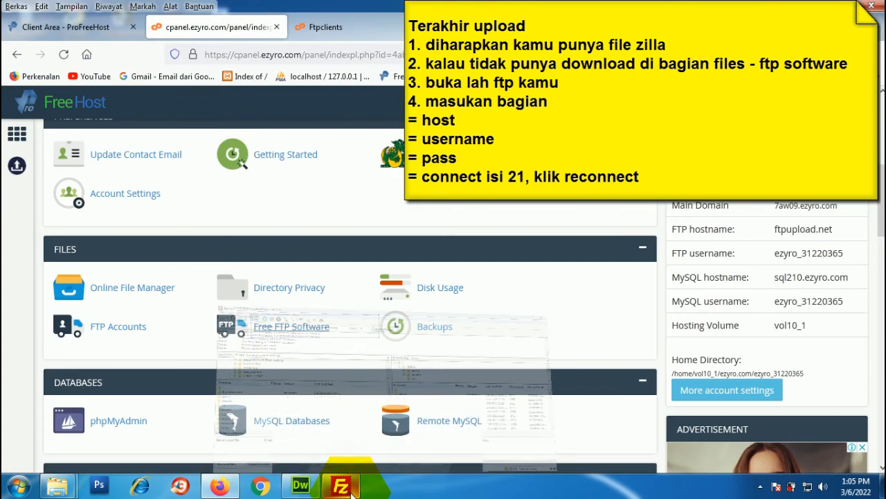
click(343, 486)
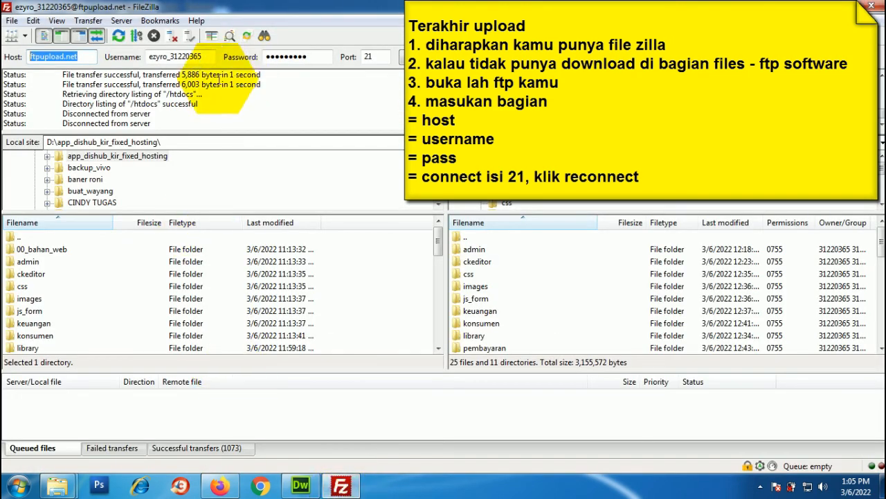
click(205, 60)
click(316, 57)
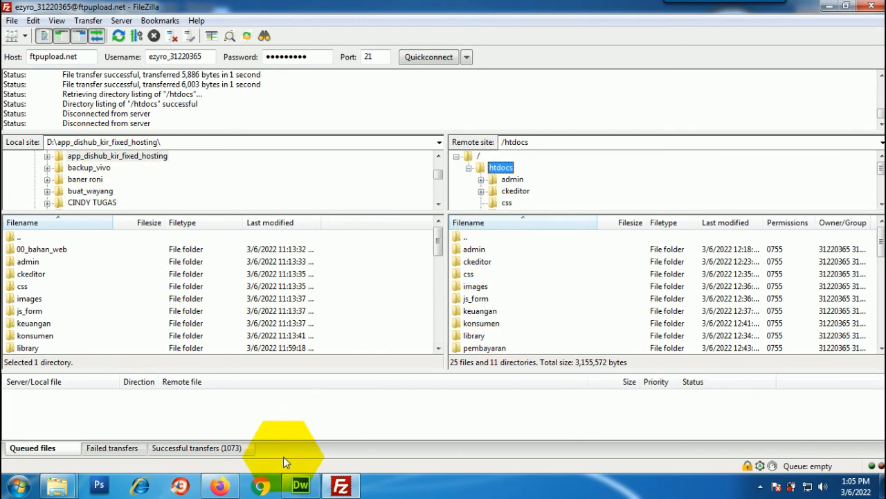
- Switch to Firefox and reload the published site at pkboi.ezyro.com/index.php to check it
click(219, 484)
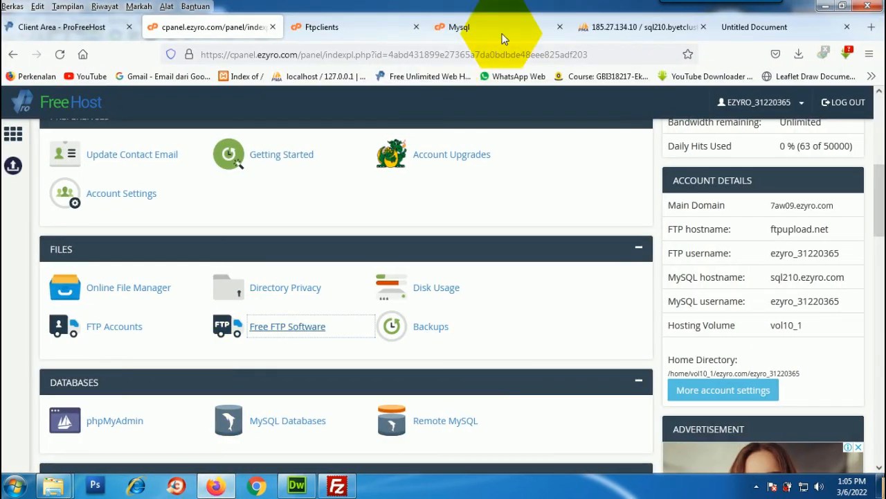
click(739, 27)
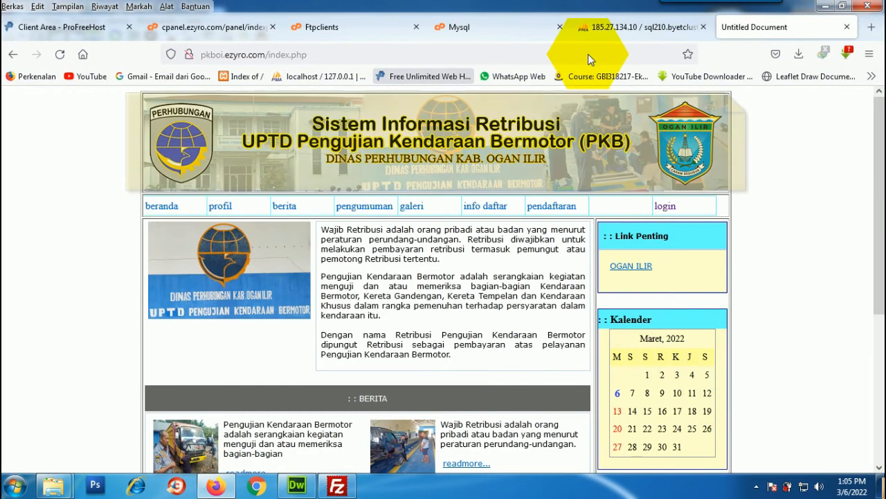
click(59, 54)
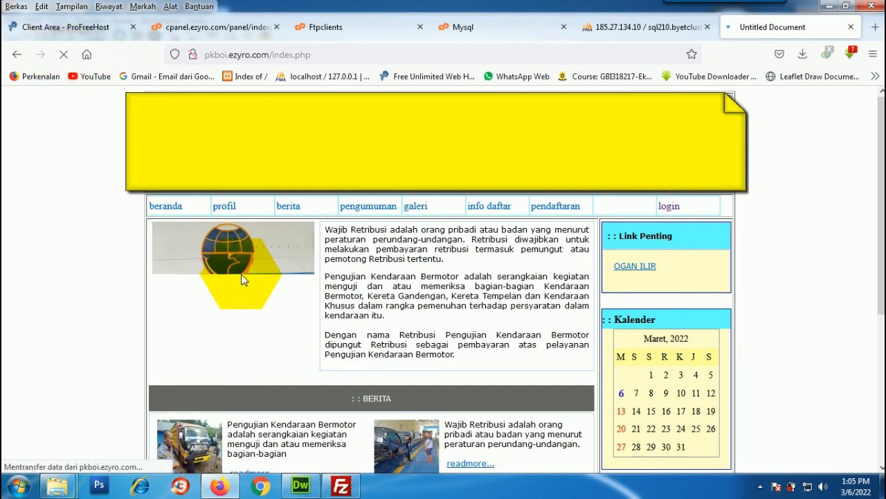
click(826, 6)
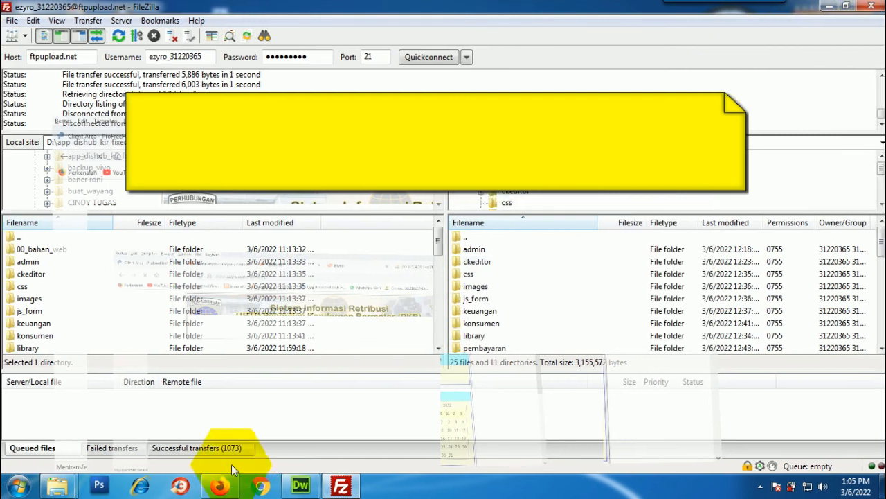
click(218, 488)
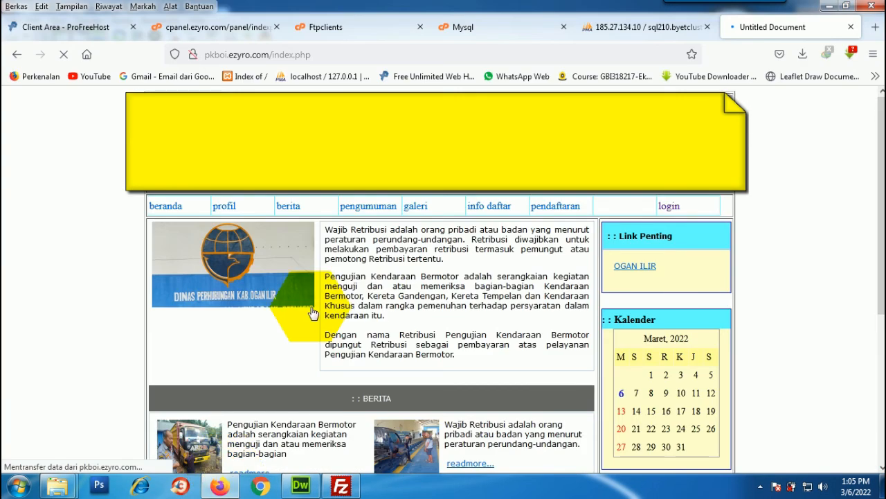
- Return to the pkboi.ezyro.com management page in the client area and review its account overview
click(229, 27)
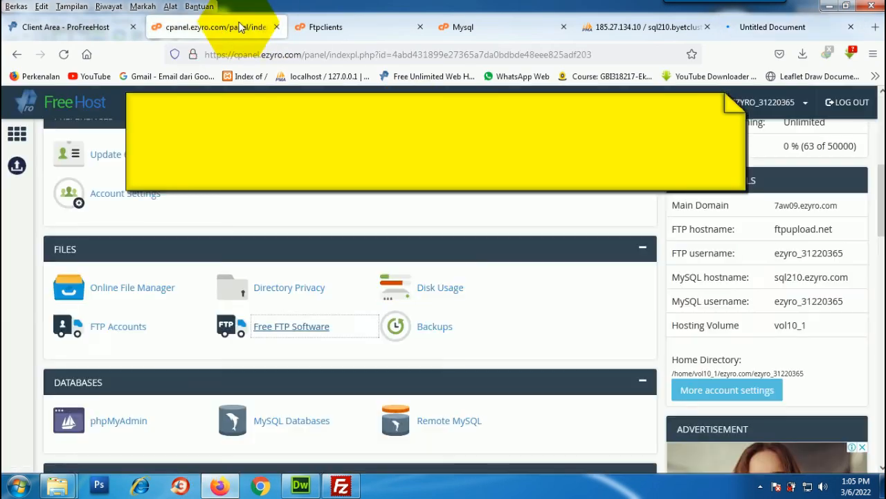
click(94, 32)
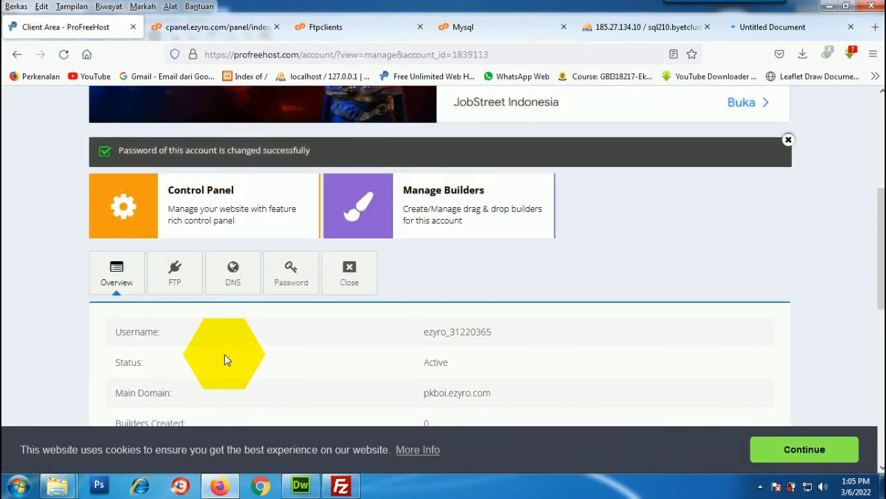
scroll(225, 354, down, 3)
scroll(217, 366, up, 5)
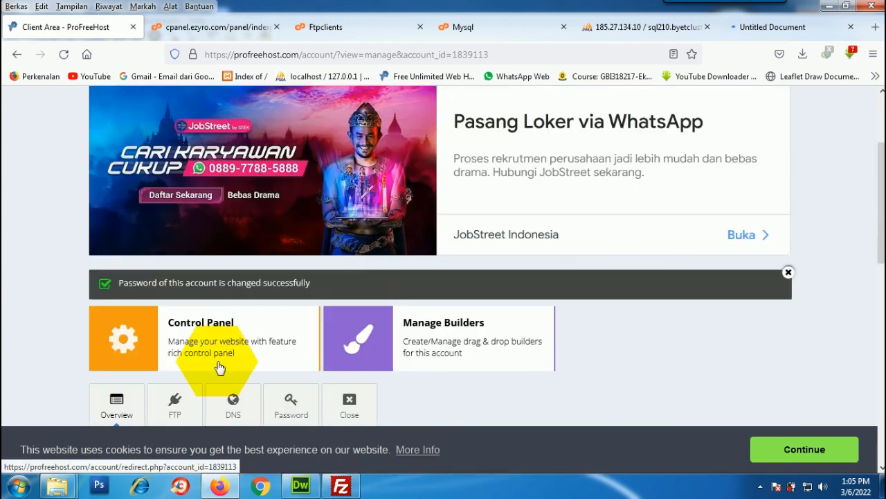
scroll(217, 366, up, 3)
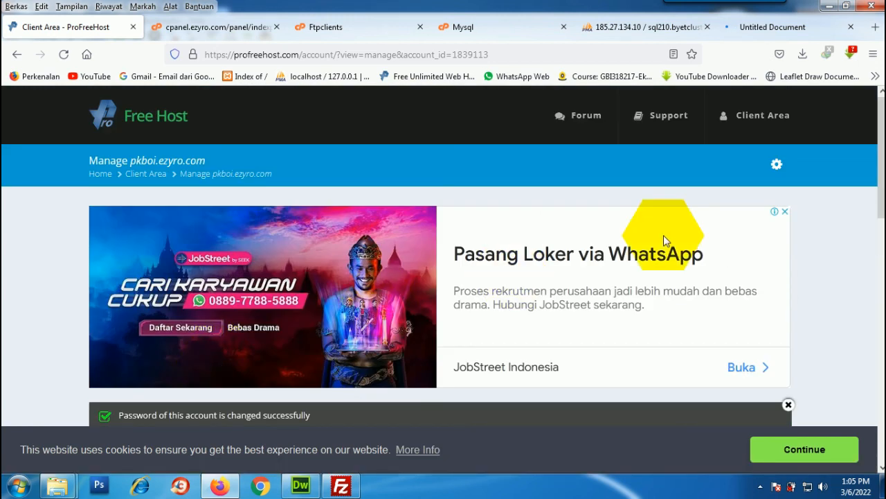